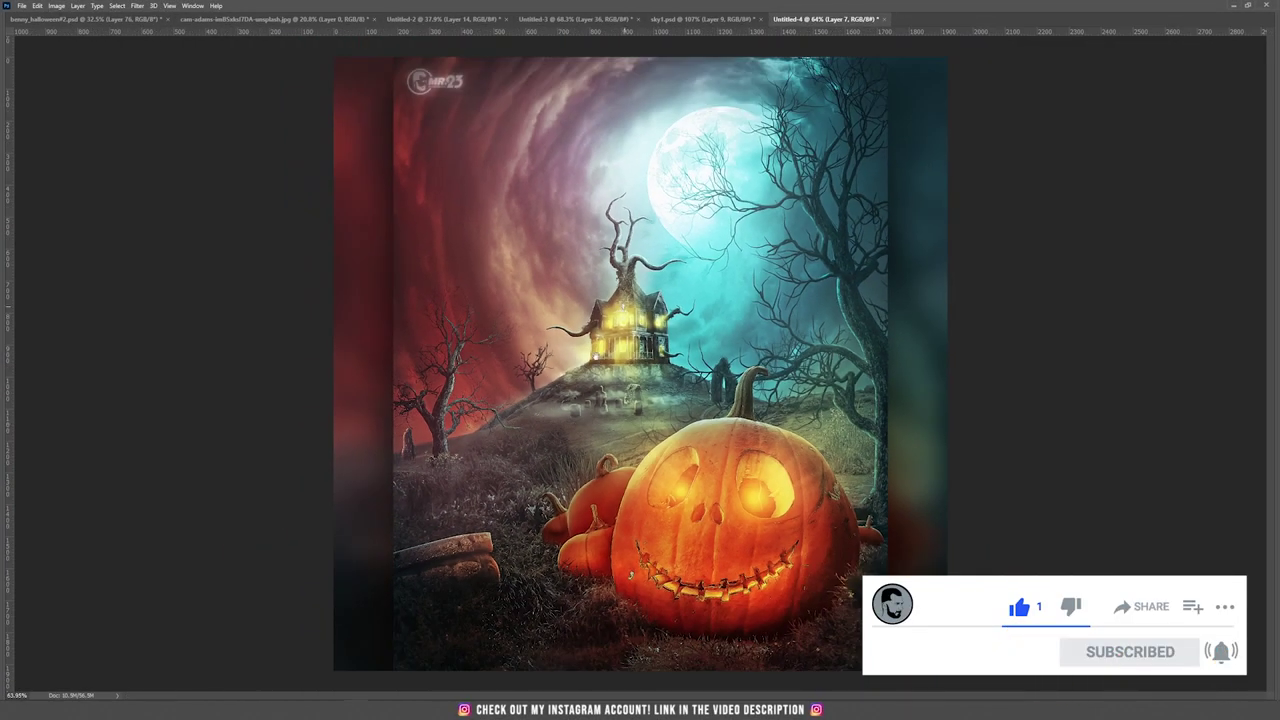
# Create a new 2891 × 2891 px document with File > New.
pyautogui.scroll(5, 579, 384)
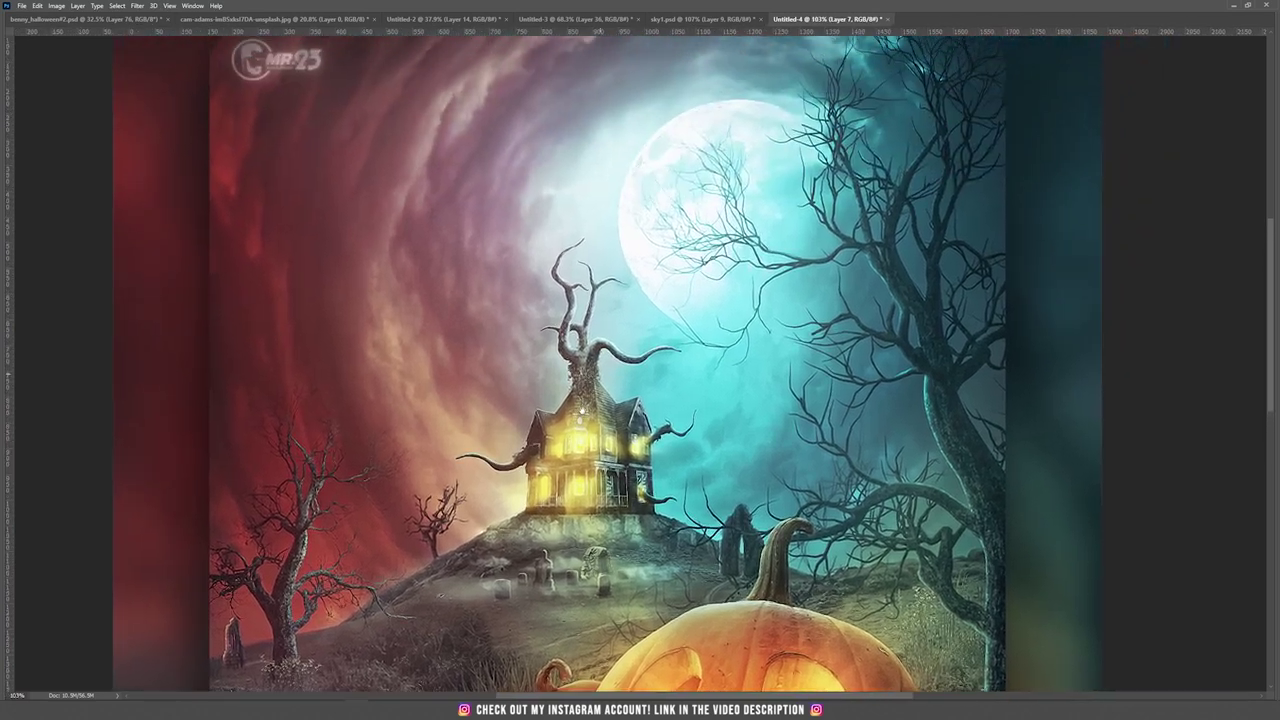
pyautogui.scroll(-5, 551, 430)
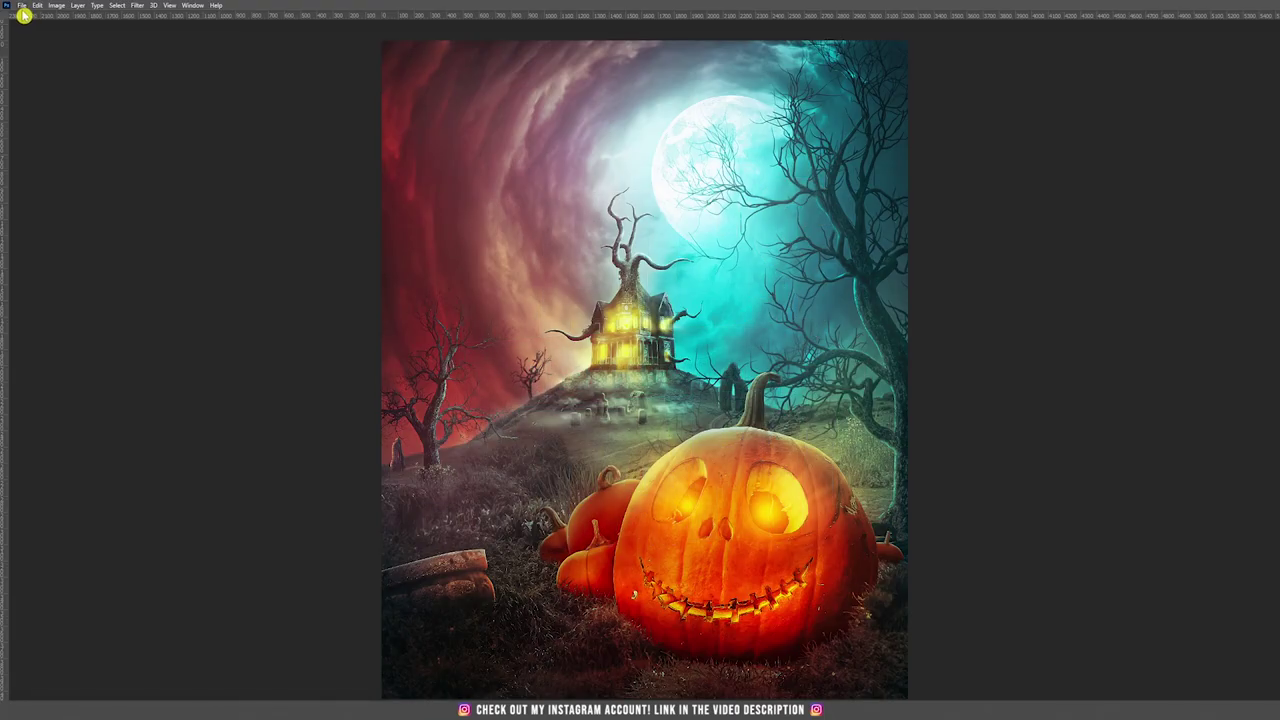
pyautogui.click(23, 14)
pyautogui.click(37, 26)
pyautogui.doubleClick(780, 261)
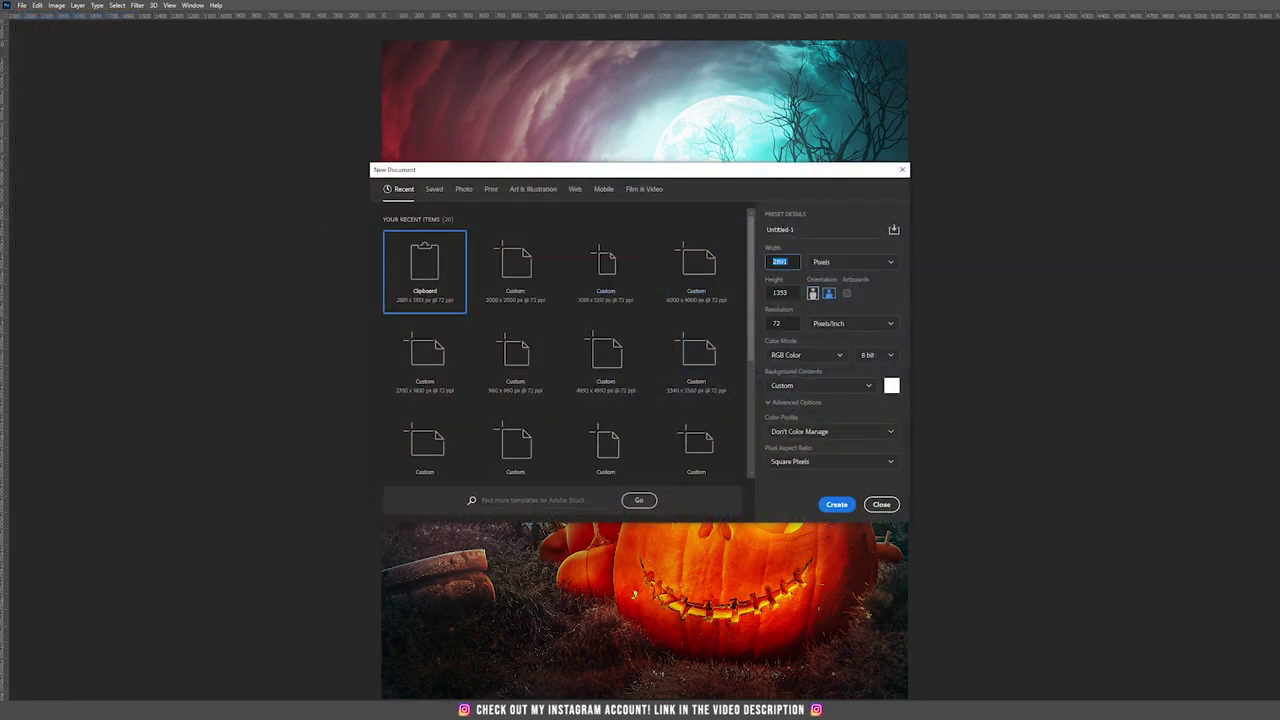
pyautogui.press('Tab')
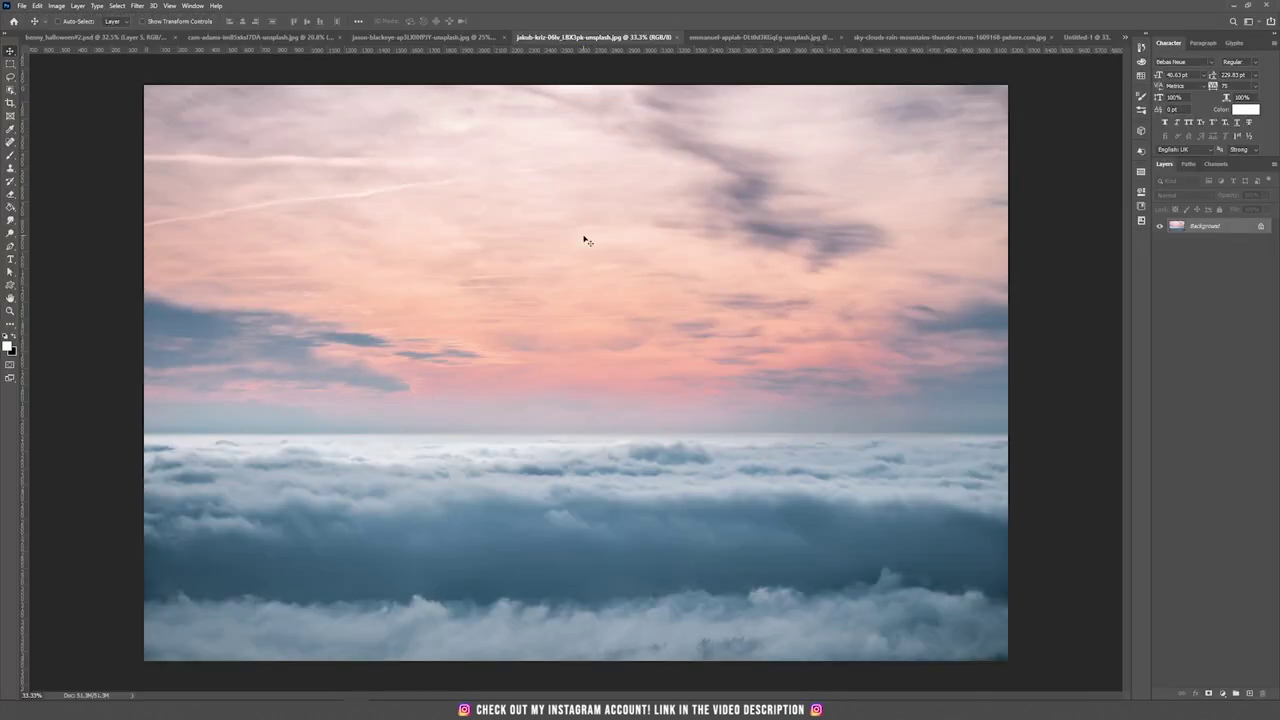
# Drag the cloud photo into Untitled-1 and scale its height to 20%.
pyautogui.moveTo(595, 262); pyautogui.dragTo(780, 440)
pyautogui.hotkey('ctrl', 't')
pyautogui.click(253, 22)
pyautogui.write('20')
pyautogui.press('Return')
# Stretch the photo from the top-left corner to the canvas's right and bottom edges.
pyautogui.moveTo(563, 317); pyautogui.dragTo(397, 180)
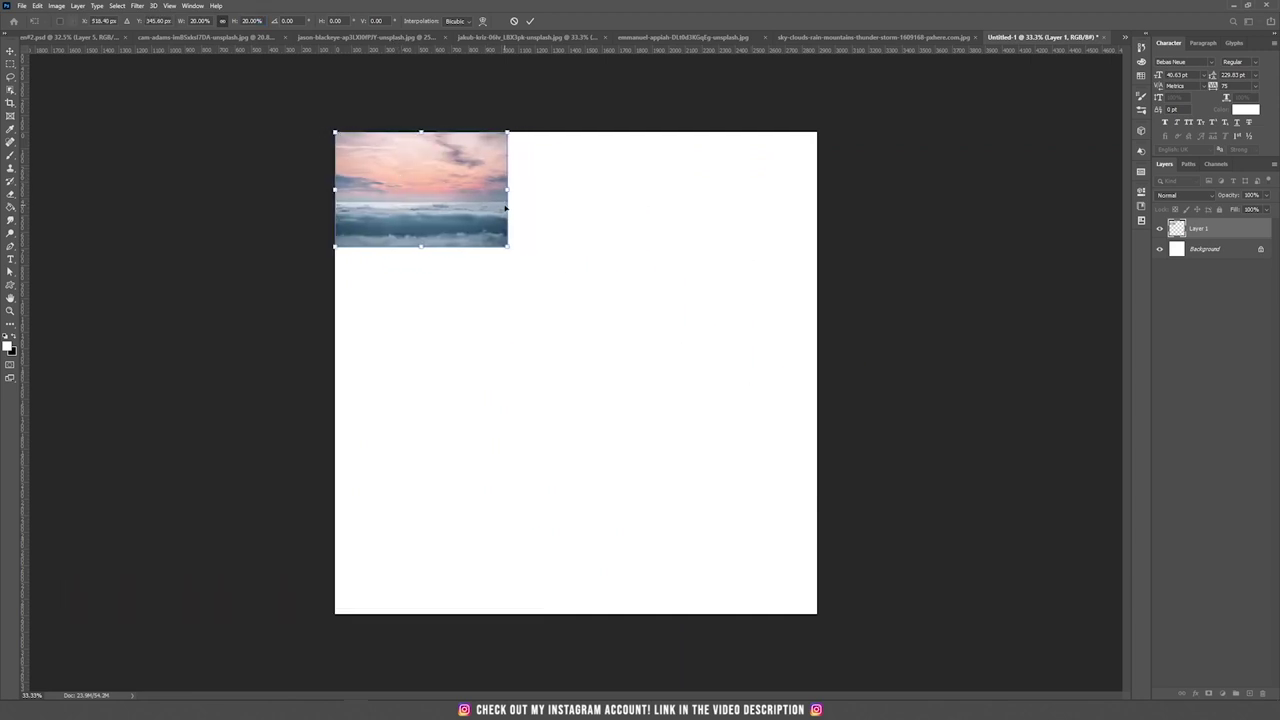
pyautogui.moveTo(506, 190); pyautogui.dragTo(817, 190)
pyautogui.moveTo(576, 247); pyautogui.dragTo(592, 592)
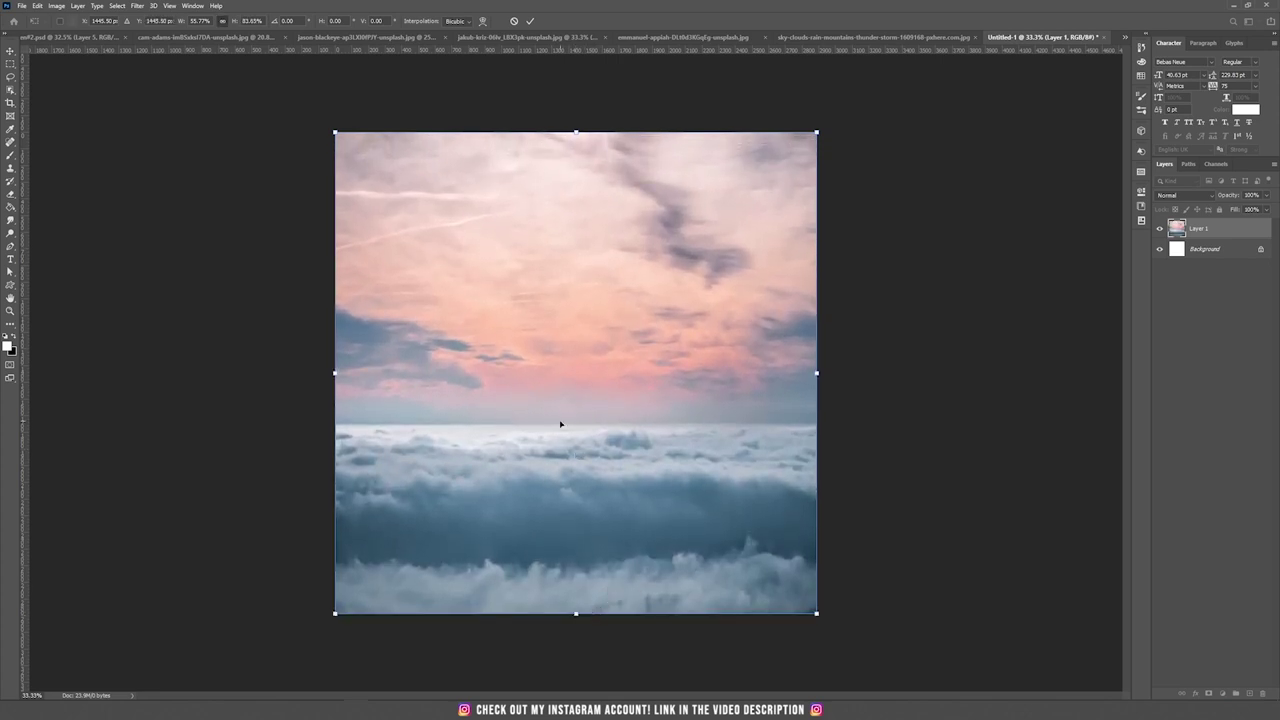
pyautogui.press('Return')
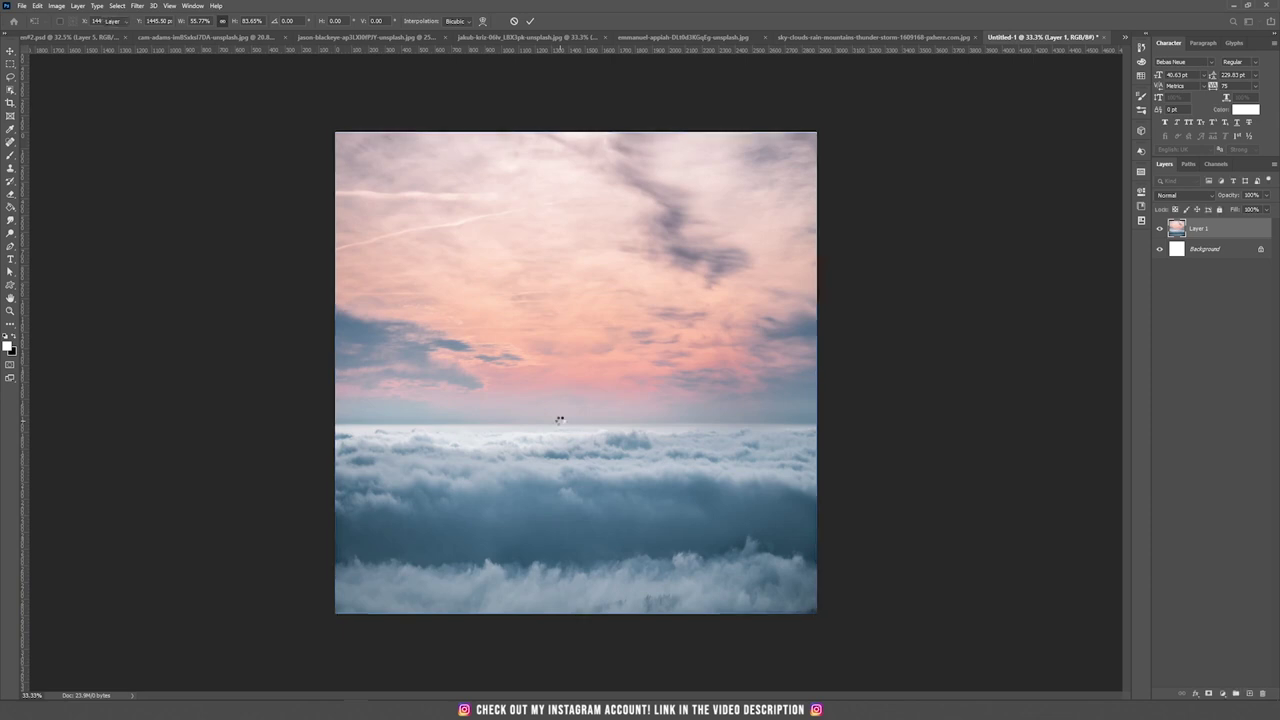
# Apply the Polar Coordinates filter to Layer 1's clouds.
pyautogui.click(137, 5)
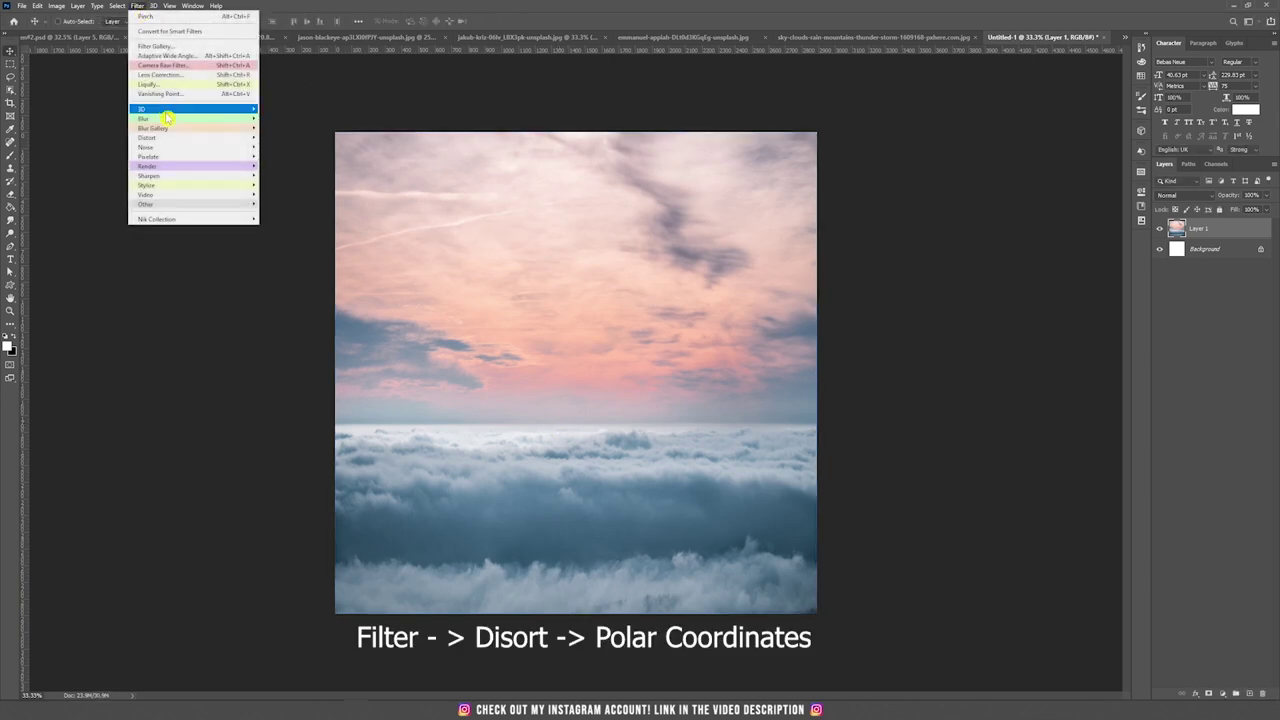
pyautogui.moveTo(180, 137)
pyautogui.click(310, 157)
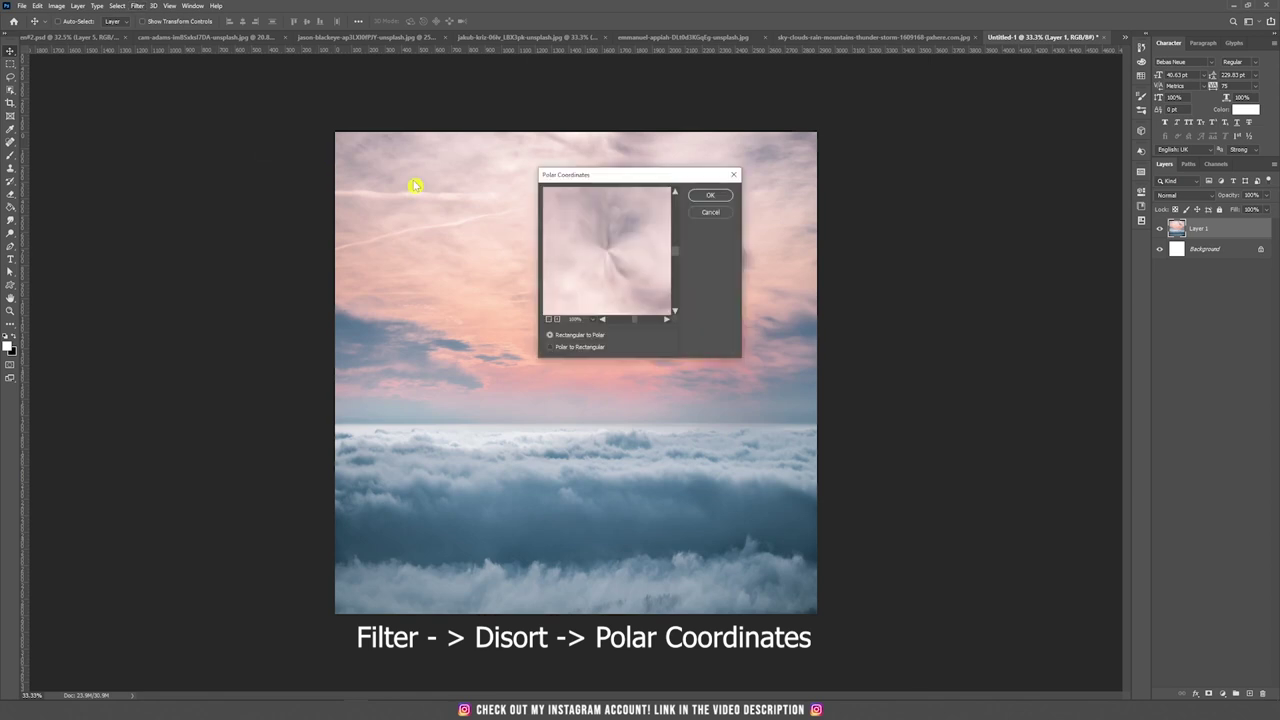
pyautogui.click(697, 195)
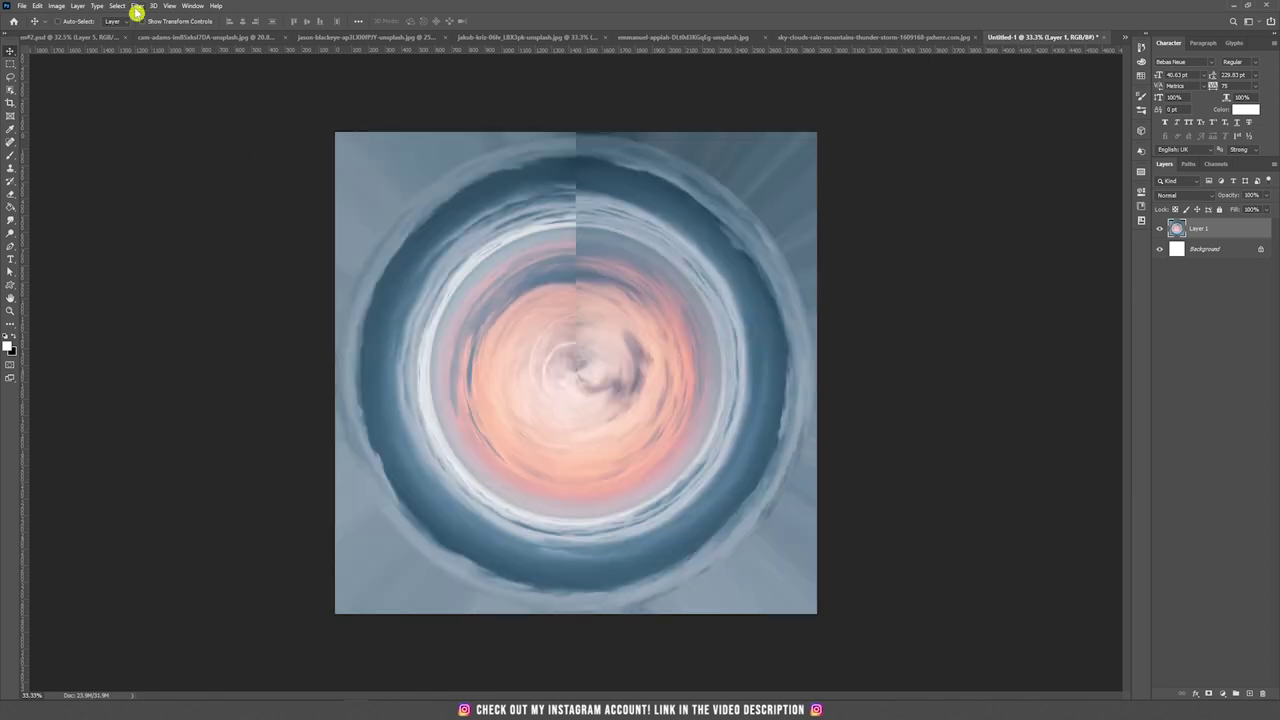
# Pinch the swirl's centre with the Pinch filter, then duplicate the layer.
pyautogui.click(137, 7)
pyautogui.moveTo(190, 137)
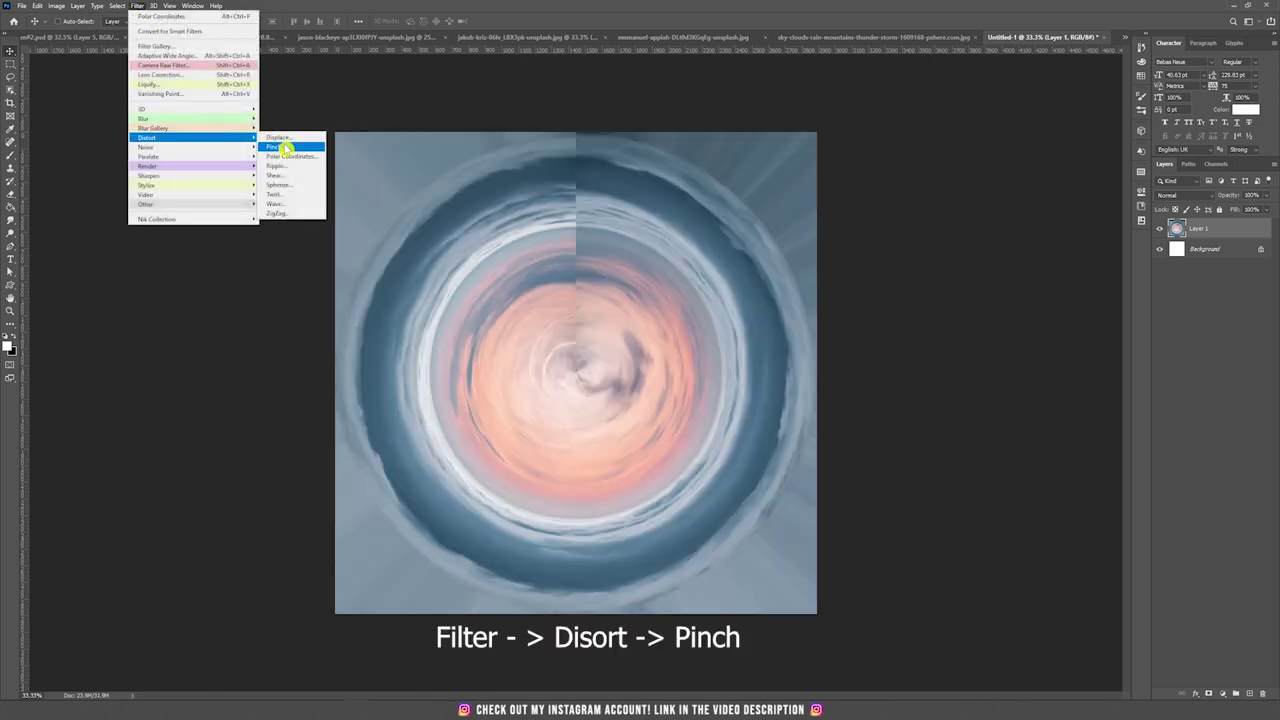
pyautogui.click(287, 148)
pyautogui.click(700, 195)
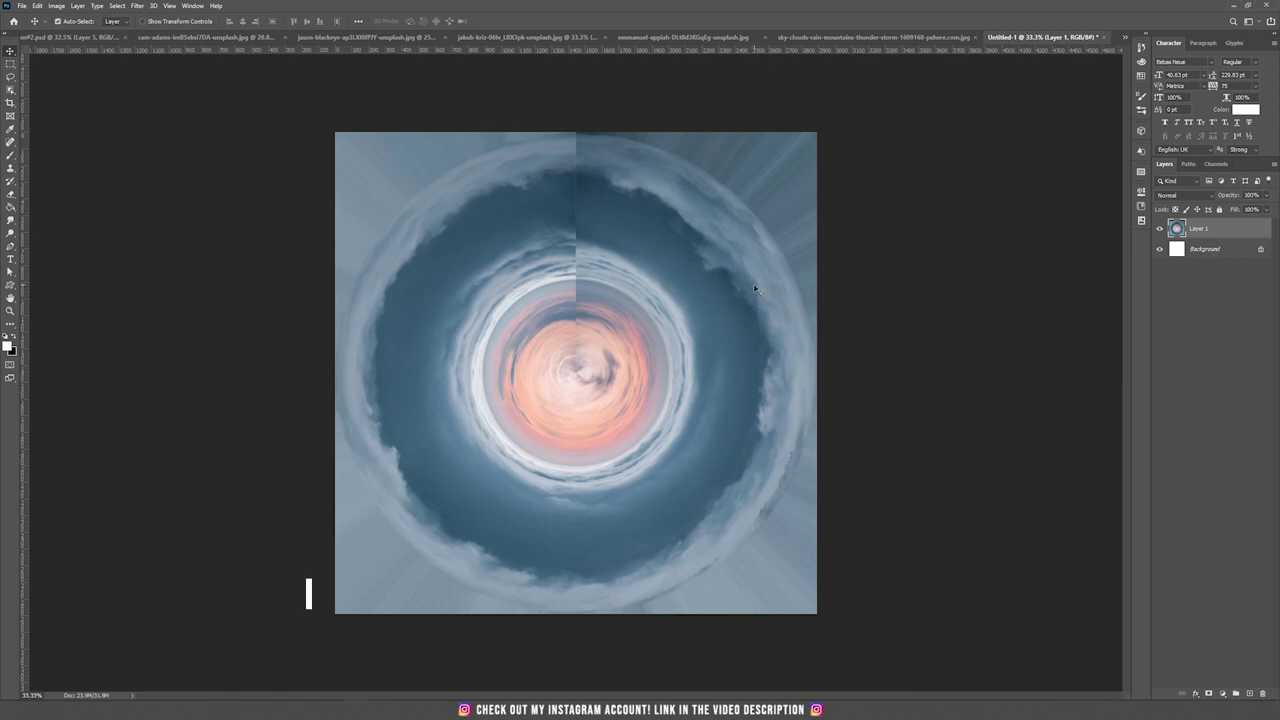
pyautogui.hotkey('ctrl', 'j')
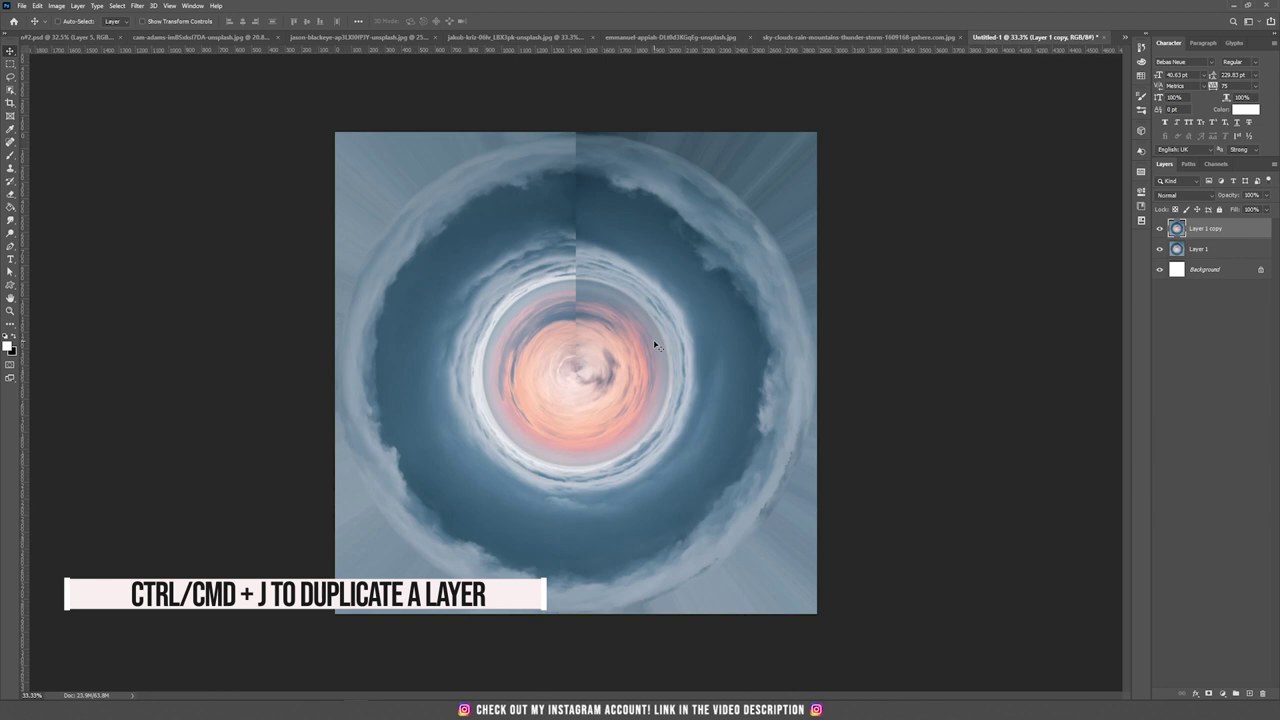
# Rotate Layer 1 copy 90° counter-clockwise and add a layer mask to it.
pyautogui.hotkey('ctrl', 't')
pyautogui.rightClick(593, 301)
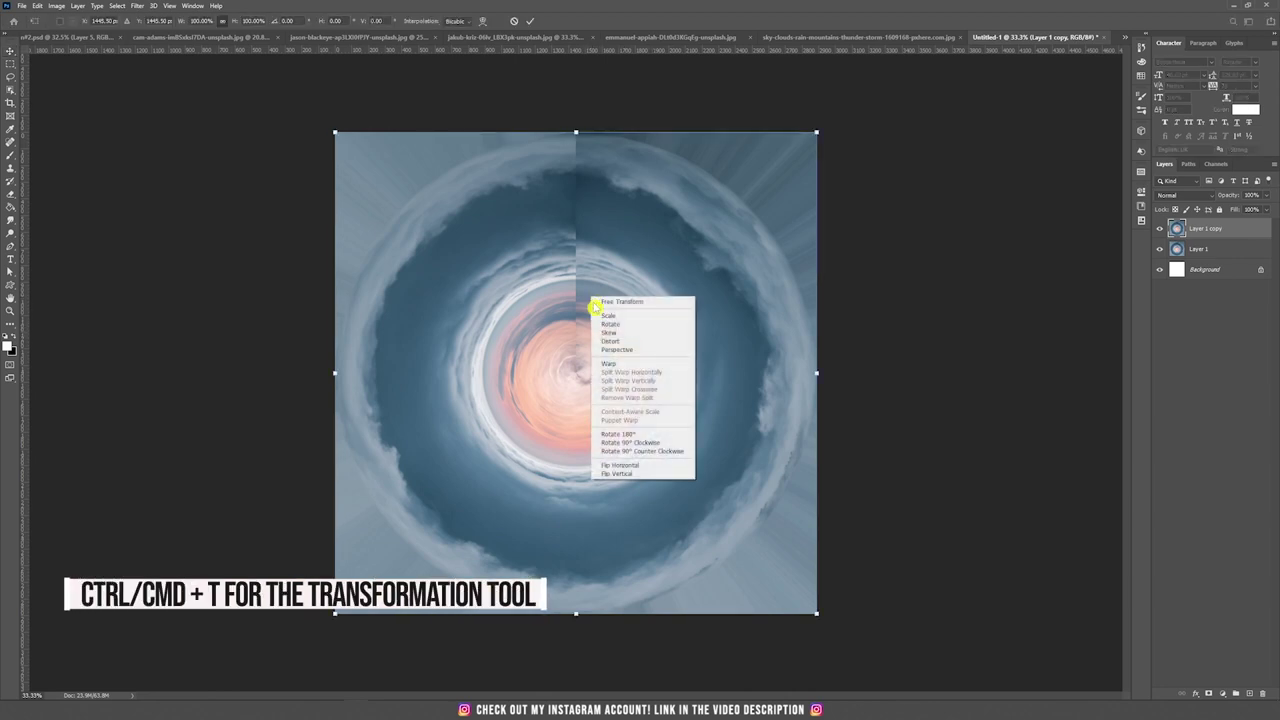
pyautogui.click(679, 452)
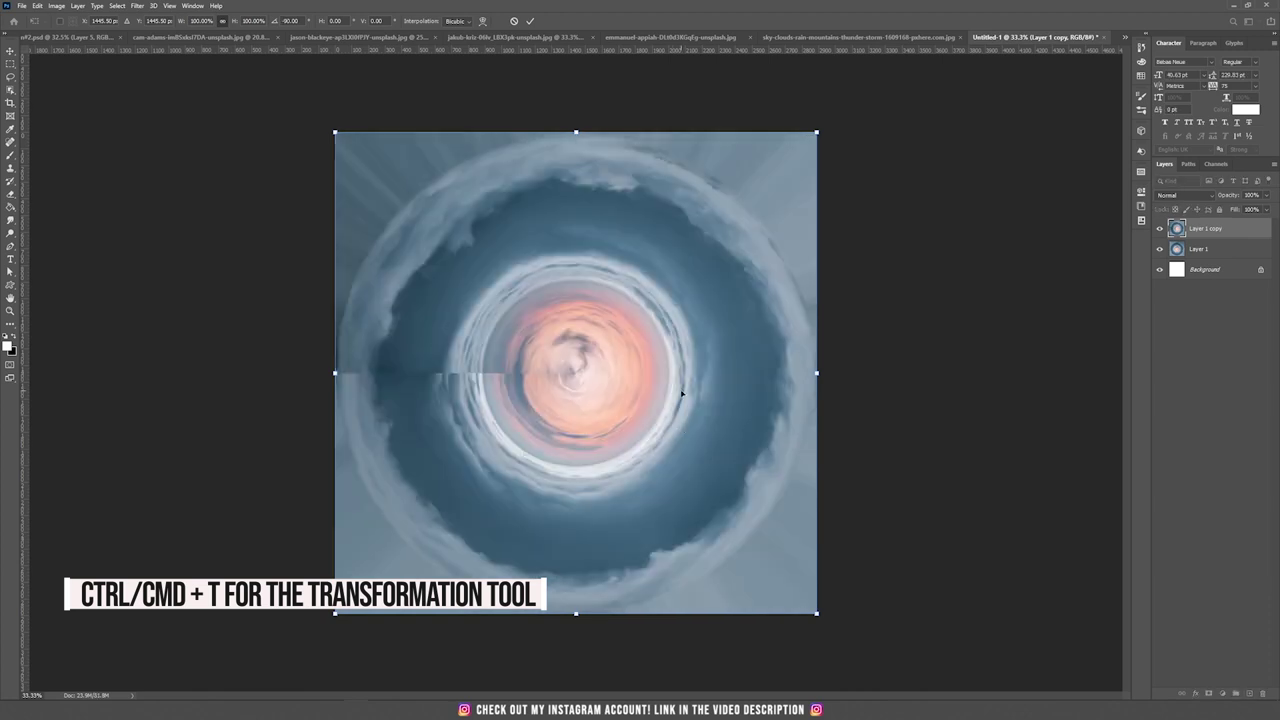
pyautogui.press('Return')
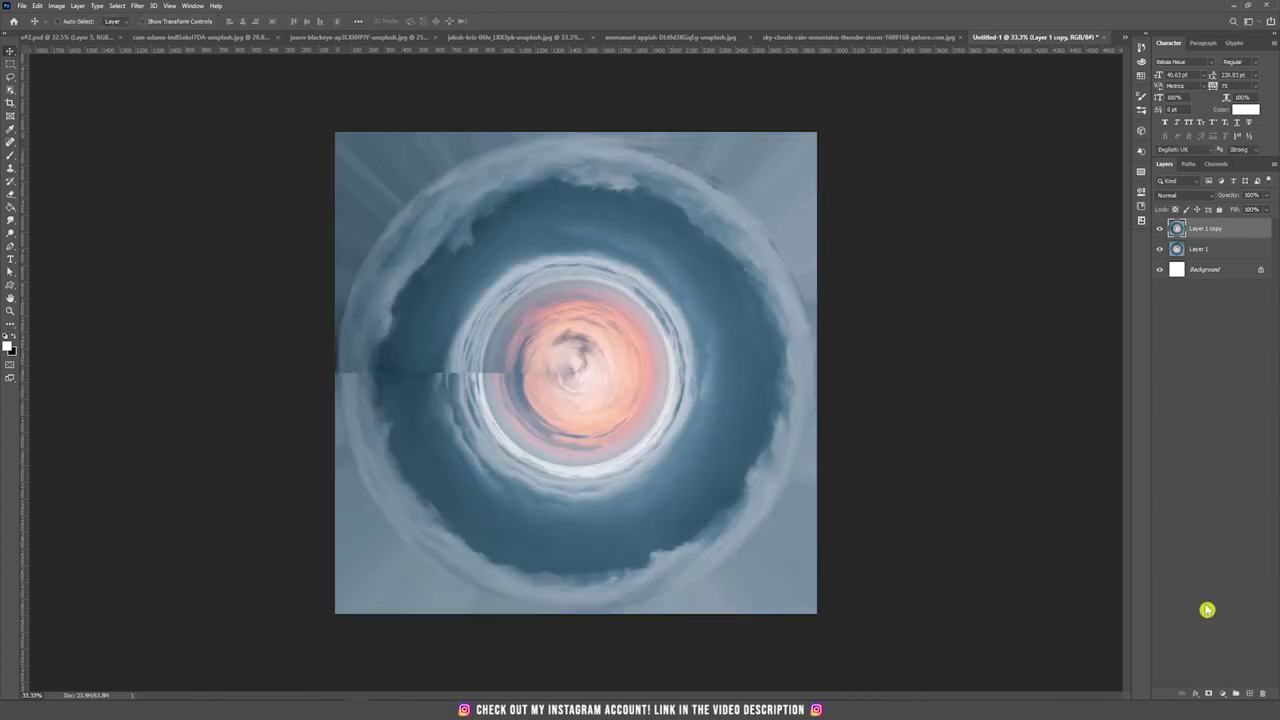
pyautogui.click(1208, 694)
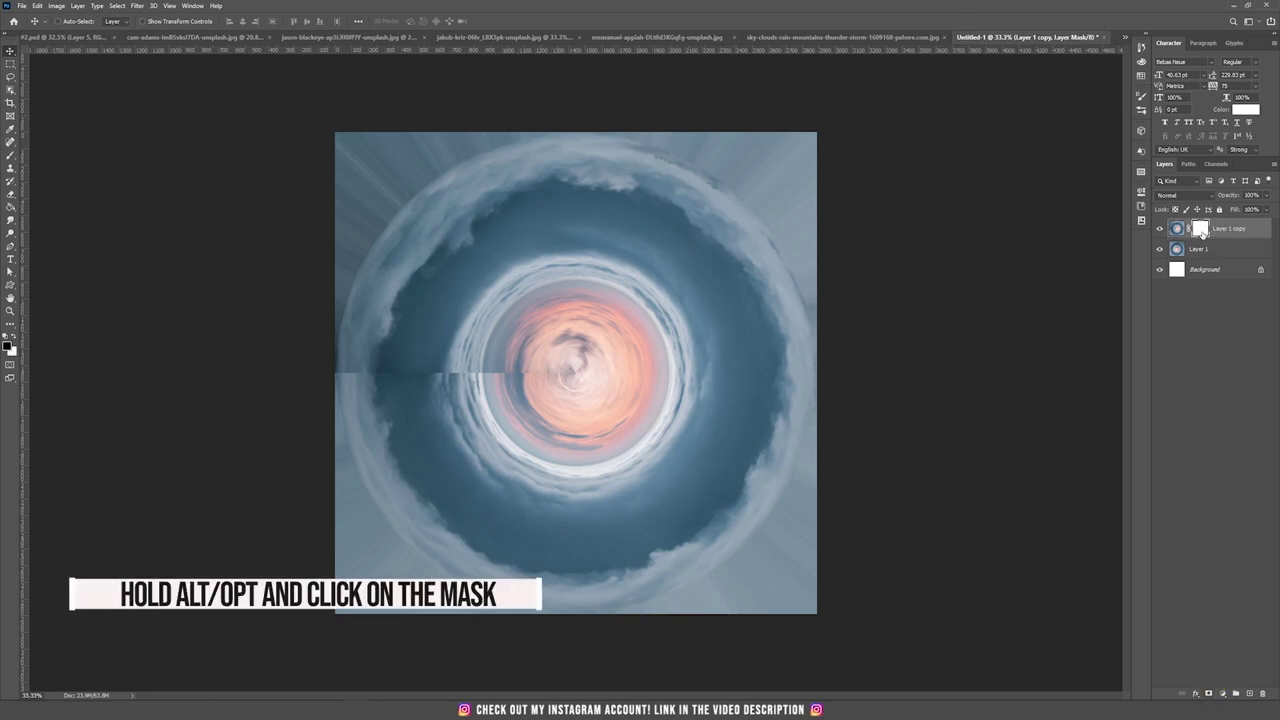
# Swap the copy's white mask for a black one and paint white over the vertical seam.
pyautogui.hotkey('ctrl', 'z')
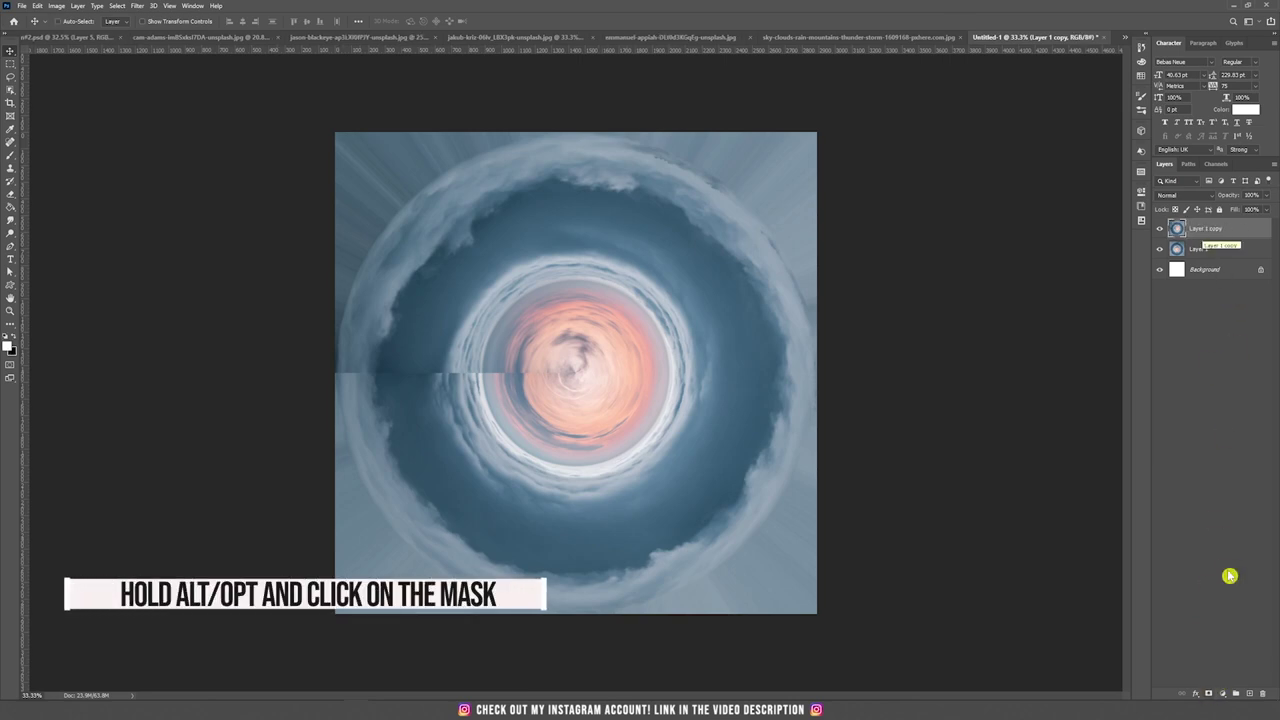
pyautogui.keyDown('alt'); pyautogui.click(1209, 694); pyautogui.keyUp('alt')
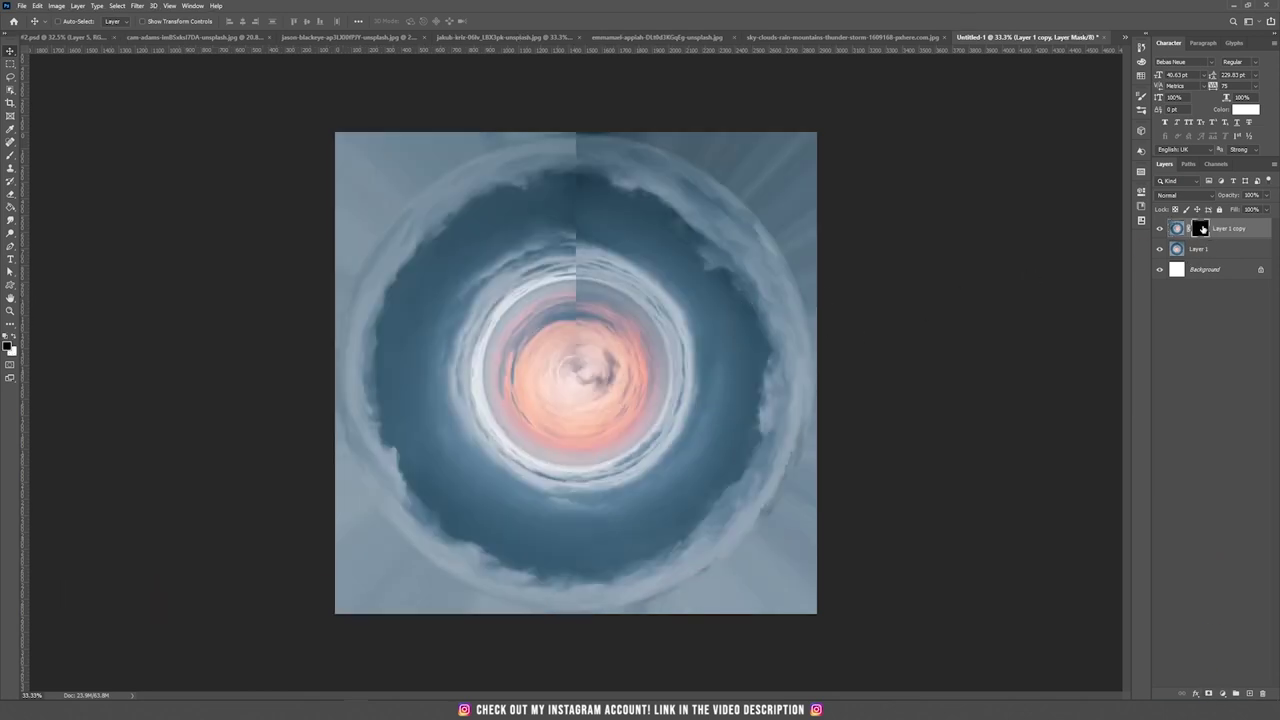
pyautogui.press('b')
pyautogui.click(13, 340)
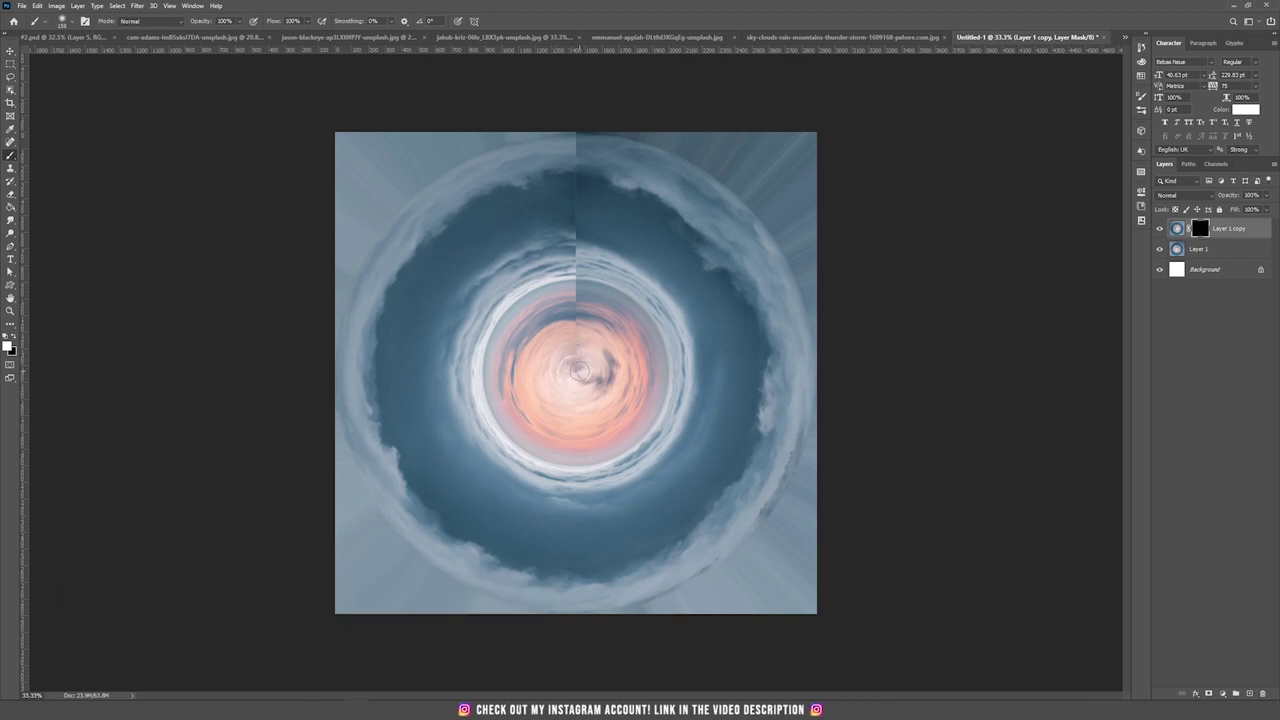
pyautogui.moveTo(578, 368)
pyautogui.mouseDown()
pyautogui.moveTo(558, 228)
pyautogui.moveTo(583, 228)
pyautogui.moveTo(571, 158)
pyautogui.moveTo(525, 197)
pyautogui.moveTo(592, 173)
pyautogui.moveTo(625, 290)
pyautogui.moveTo(537, 222)
pyautogui.mouseUp()
pyautogui.press('v')
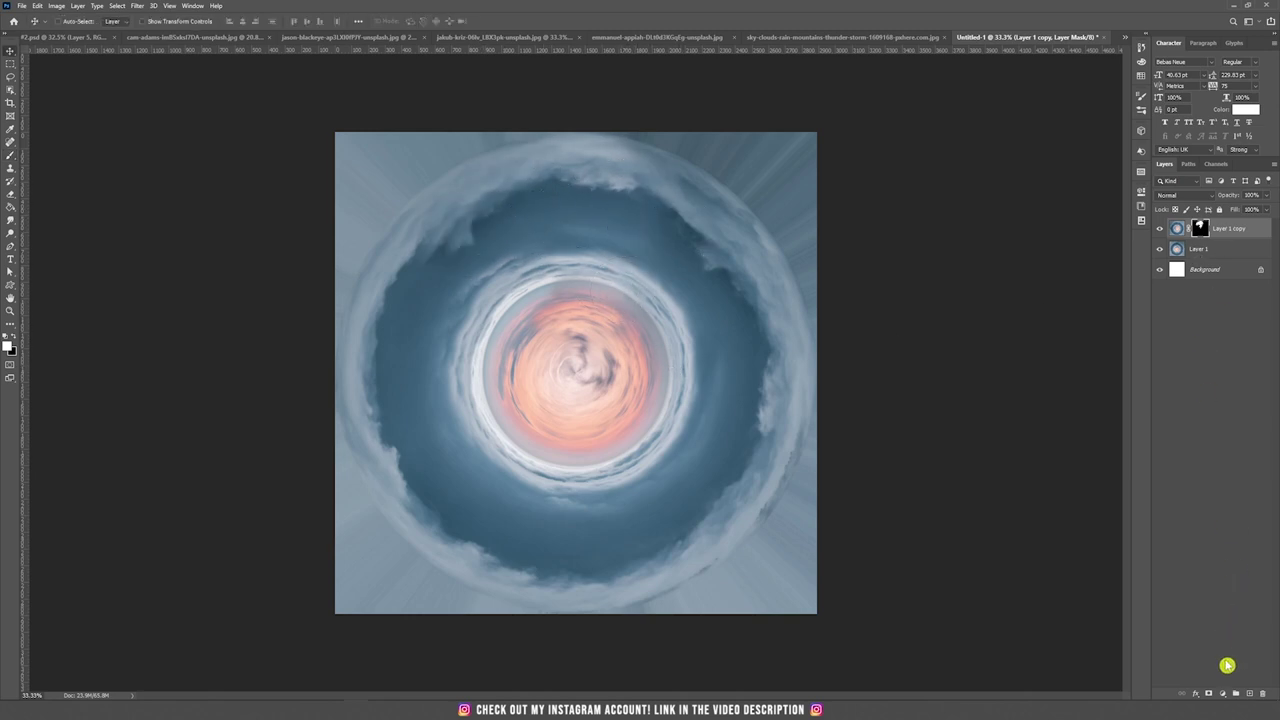
pyautogui.click(1224, 693)
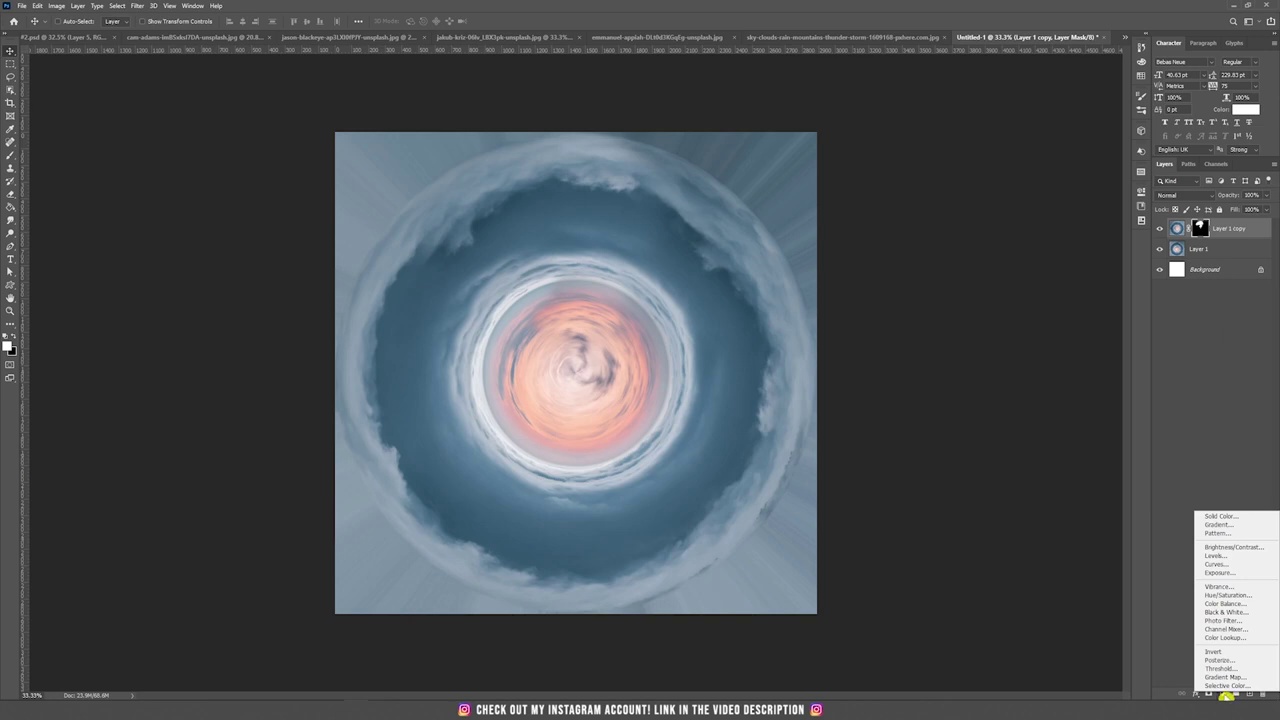
# Add a white Color Fill 1 layer and paint its mask black to reveal the swirl's centre.
pyautogui.click(1236, 516)
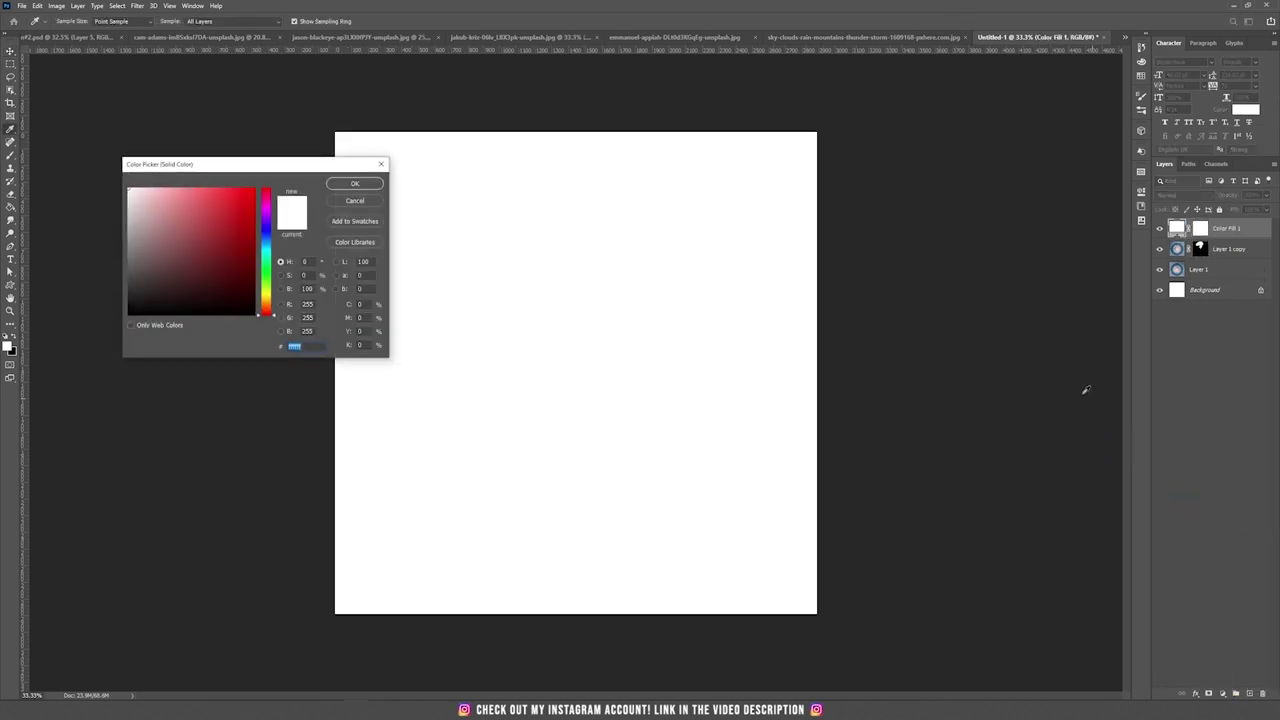
pyautogui.click(356, 186)
pyautogui.click(1199, 230)
pyautogui.press('b')
pyautogui.click(15, 340)
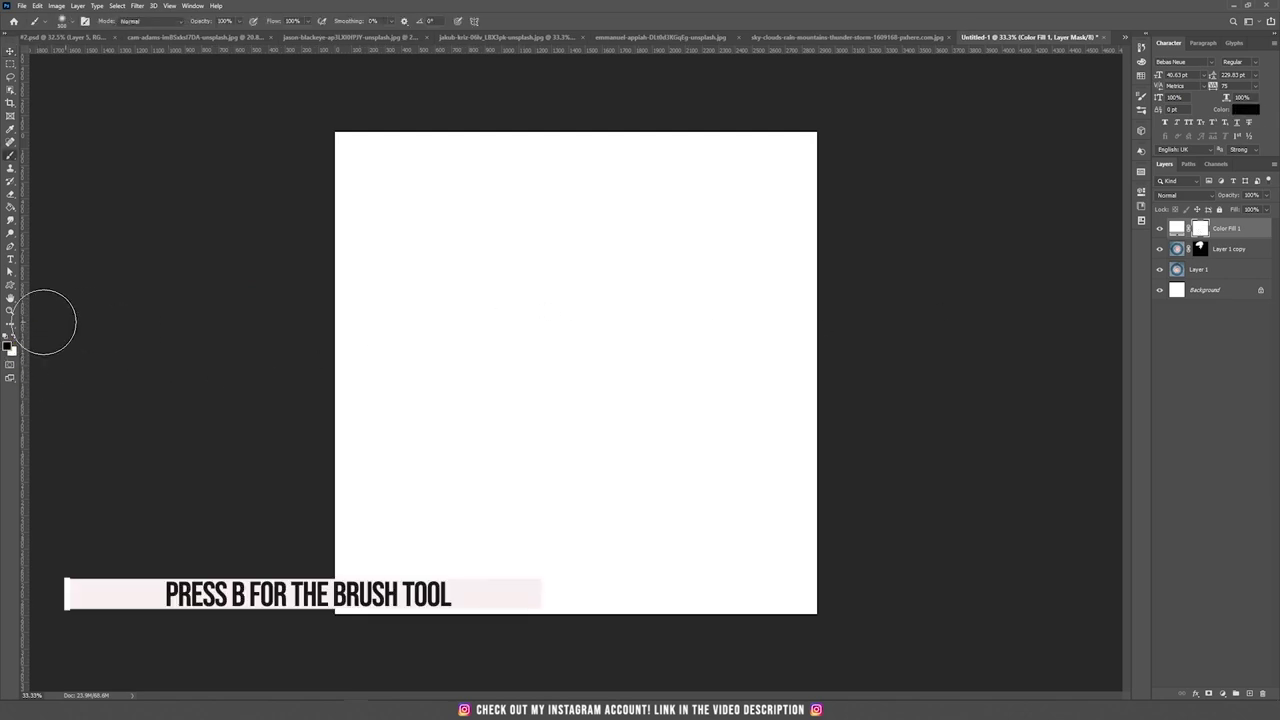
pyautogui.press(']')
pyautogui.press(']')
pyautogui.press(']')
pyautogui.moveTo(563, 343)
pyautogui.mouseDown()
pyautogui.moveTo(576, 376)
pyautogui.moveTo(560, 360)
pyautogui.moveTo(590, 390)
pyautogui.moveTo(600, 350)
pyautogui.moveTo(573, 408)
pyautogui.moveTo(560, 360)
pyautogui.moveTo(585, 390)
pyautogui.moveTo(560, 400)
pyautogui.moveTo(640, 490)
pyautogui.moveTo(700, 300)
pyautogui.moveTo(620, 500)
pyautogui.moveTo(506, 286)
pyautogui.moveTo(436, 468)
pyautogui.moveTo(705, 440)
pyautogui.moveTo(535, 203)
pyautogui.moveTo(456, 300)
pyautogui.moveTo(400, 500)
pyautogui.moveTo(680, 560)
pyautogui.moveTo(760, 300)
pyautogui.moveTo(574, 224)
pyautogui.moveTo(476, 206)
pyautogui.moveTo(404, 288)
pyautogui.mouseUp()
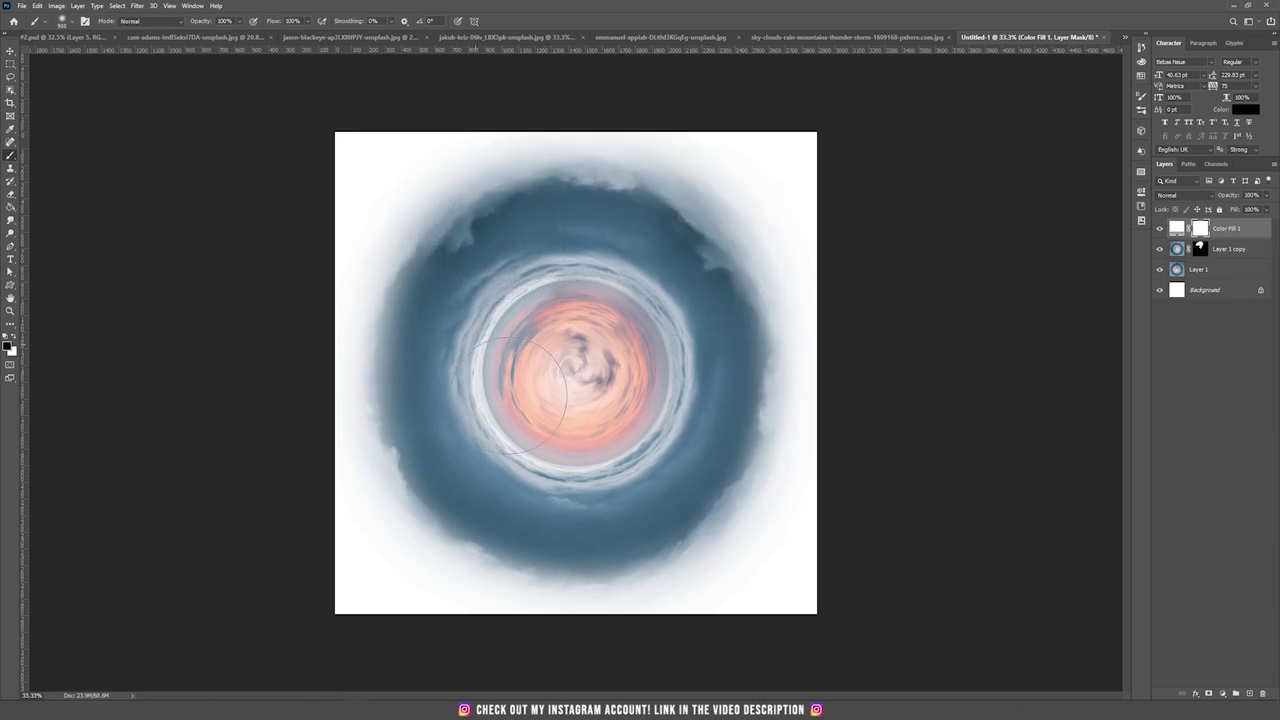
pyautogui.press('v')
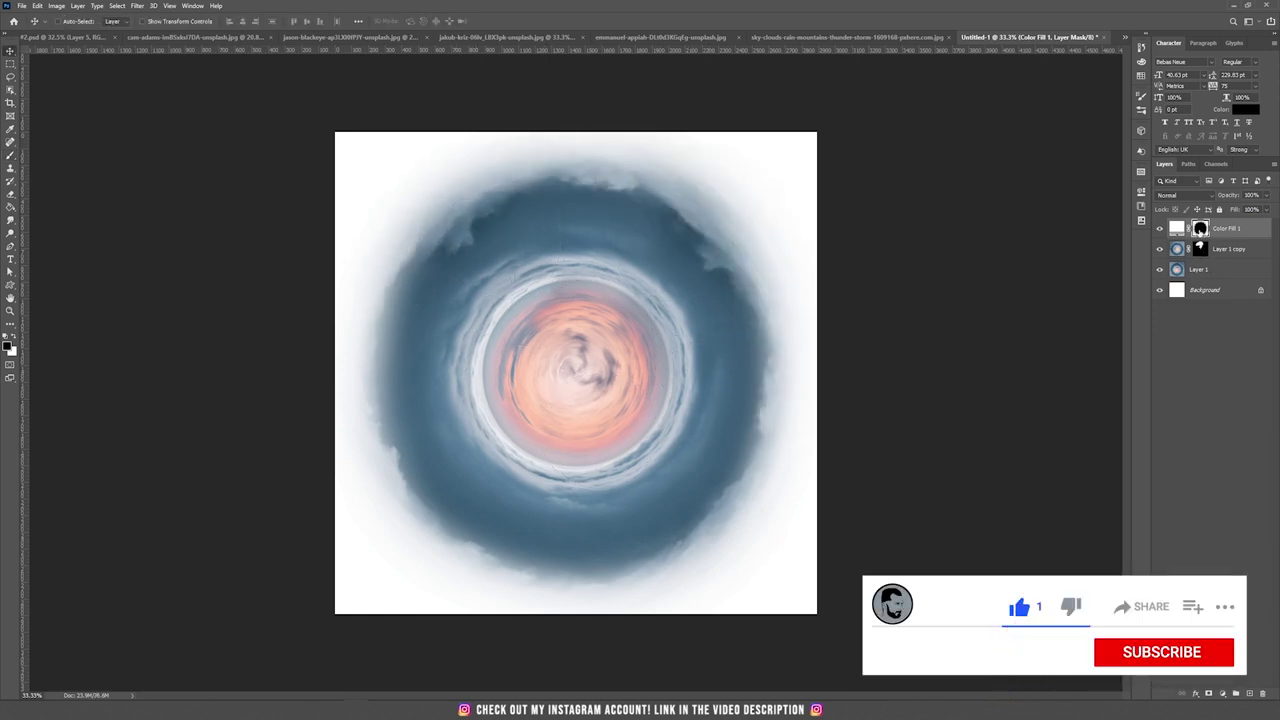
# Change Color Fill 1 to a dark blue sampled from the swirl.
pyautogui.click(1179, 230)
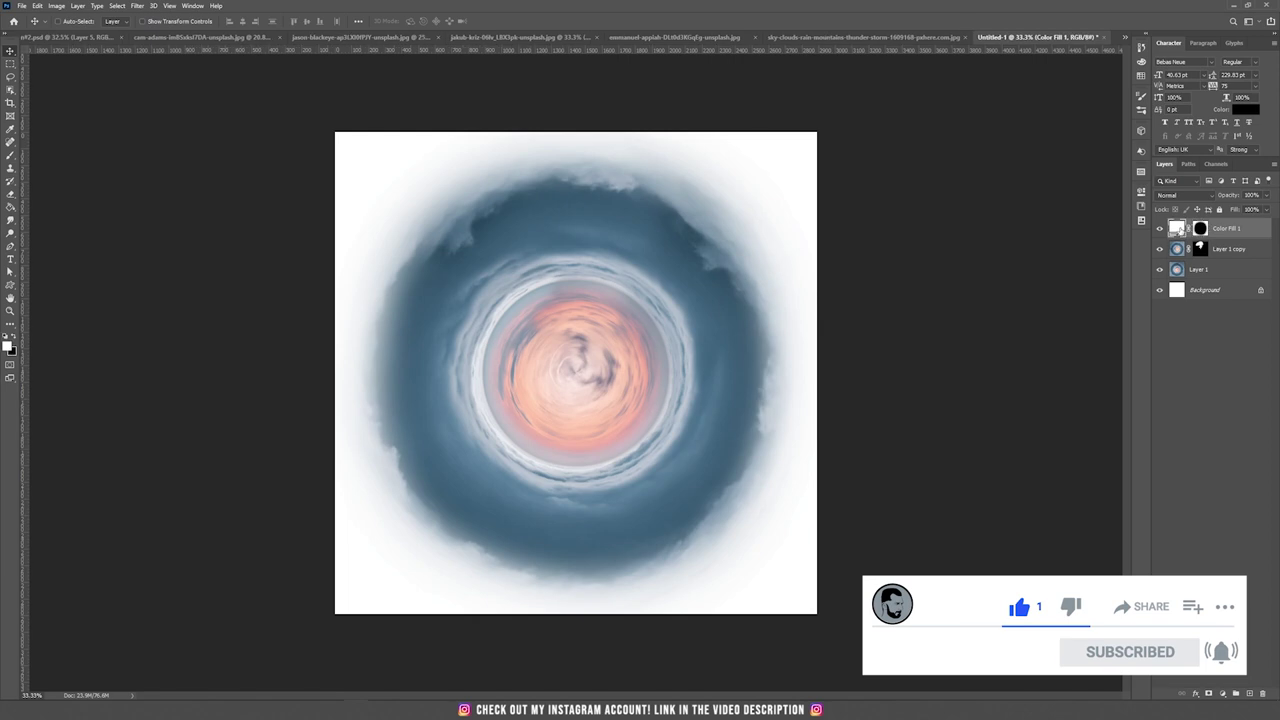
pyautogui.doubleClick(1179, 230)
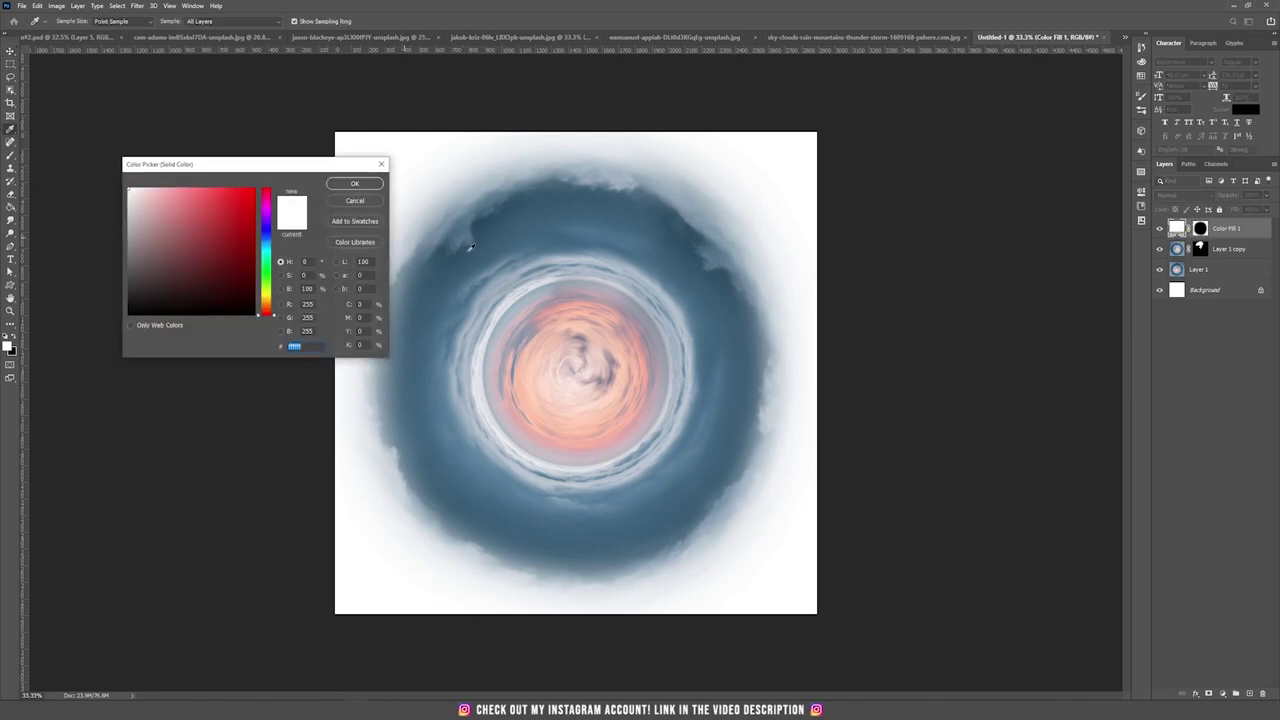
pyautogui.click(568, 201)
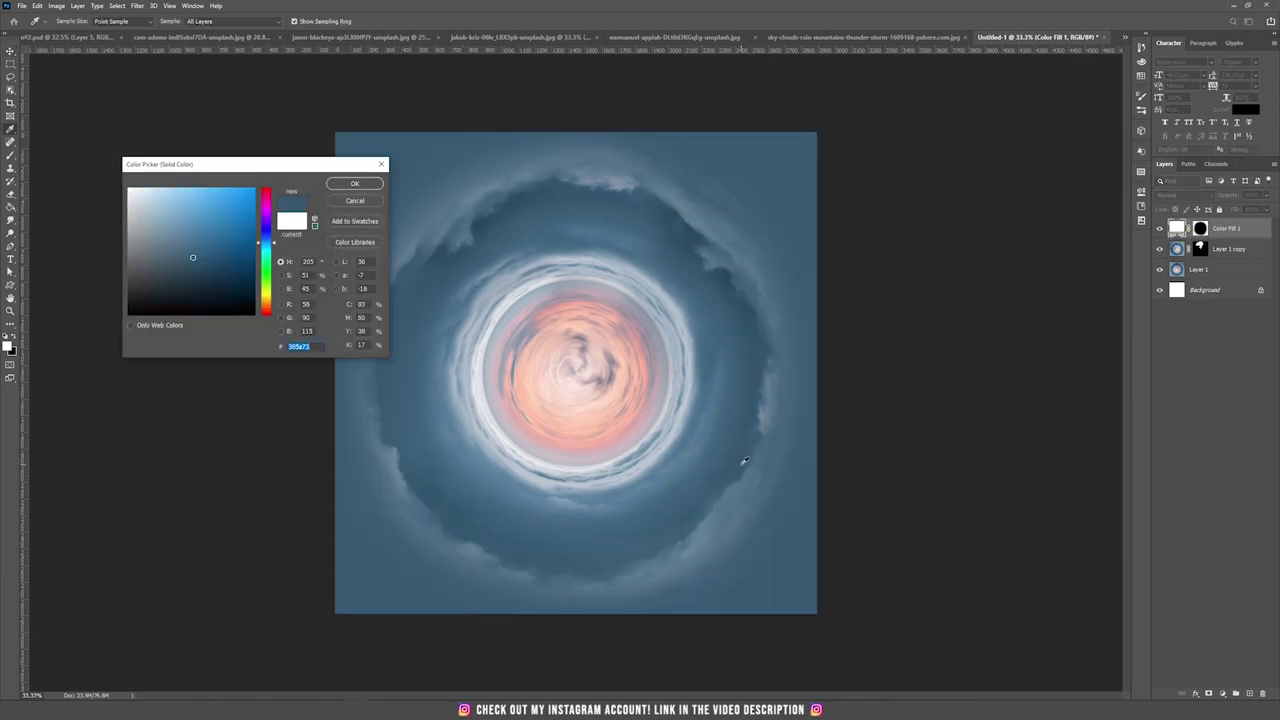
pyautogui.click(207, 277)
pyautogui.moveTo(206, 280)
pyautogui.mouseDown()
pyautogui.moveTo(197, 269)
pyautogui.moveTo(211, 278)
pyautogui.mouseUp()
pyautogui.click(354, 183)
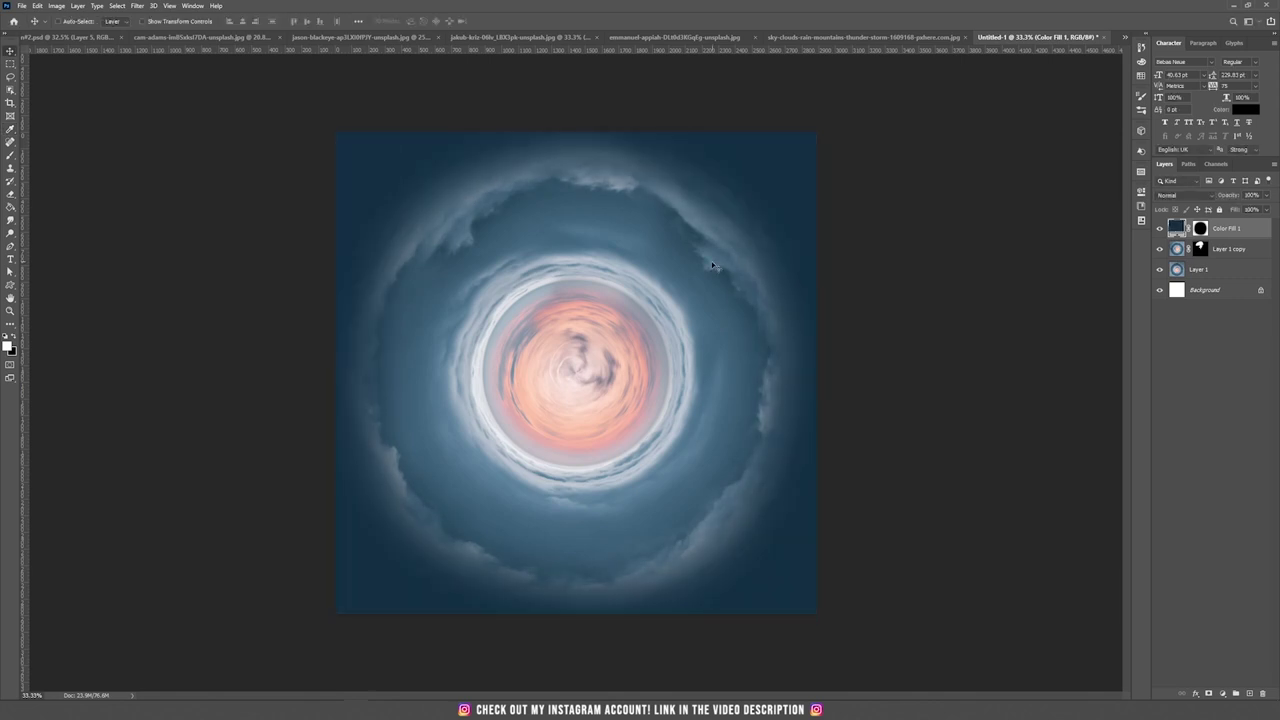
pyautogui.click(690, 37)
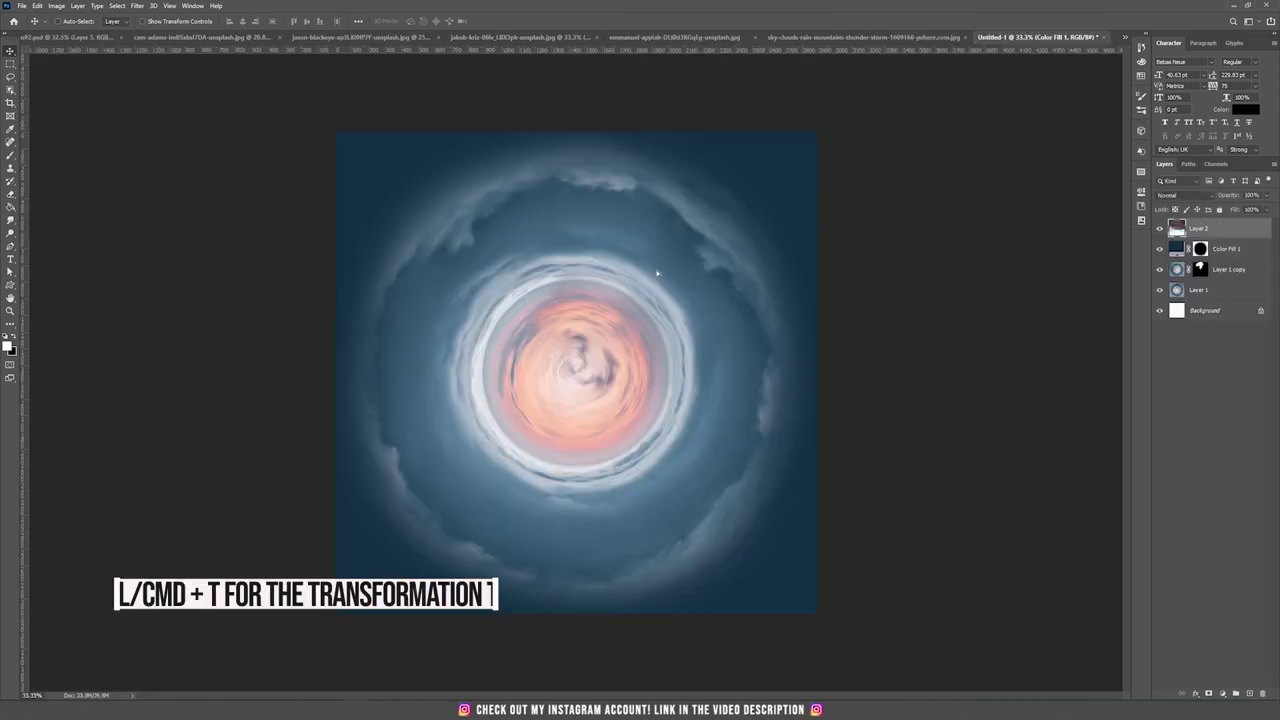
# Paste the sunset photo as Layer 2, stretch it to fill the square, and flip it vertically.
pyautogui.hotkey('ctrl', 'v')
pyautogui.hotkey('ctrl', 't')
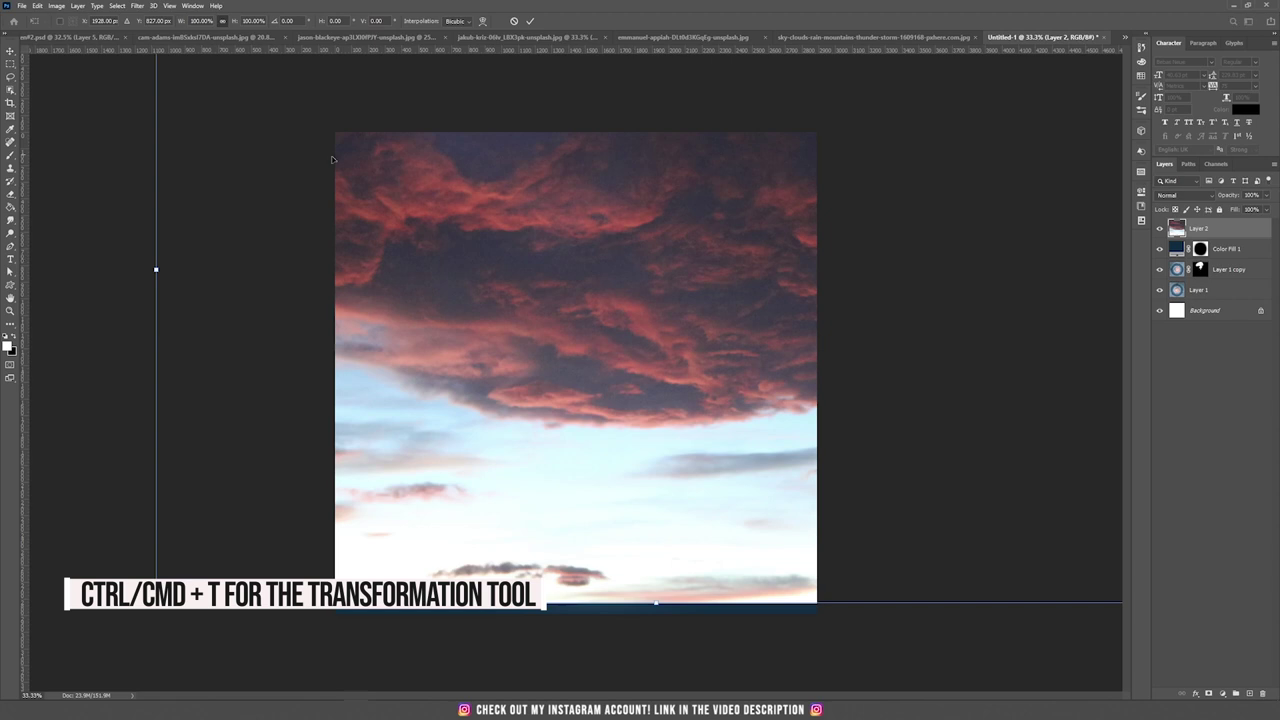
pyautogui.moveTo(156, 270); pyautogui.dragTo(335, 311)
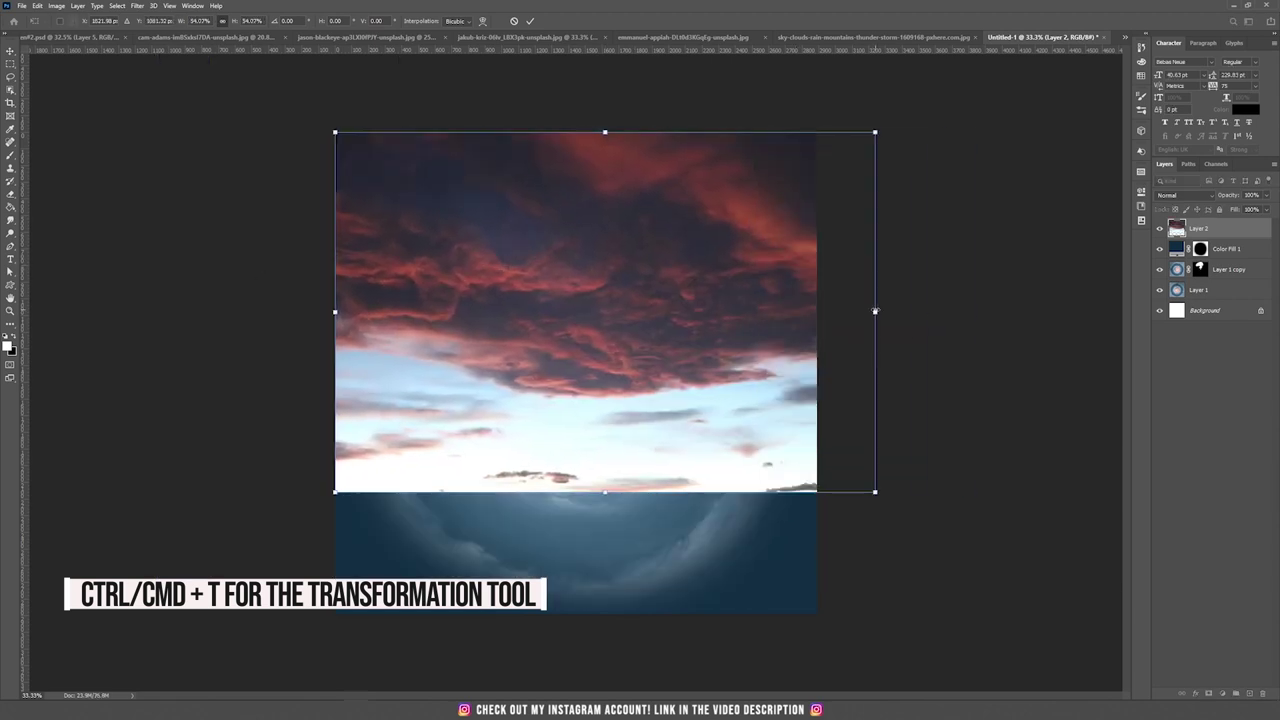
pyautogui.moveTo(874, 311); pyautogui.dragTo(811, 311)
pyautogui.moveTo(576, 491); pyautogui.dragTo(576, 613)
pyautogui.rightClick(592, 231)
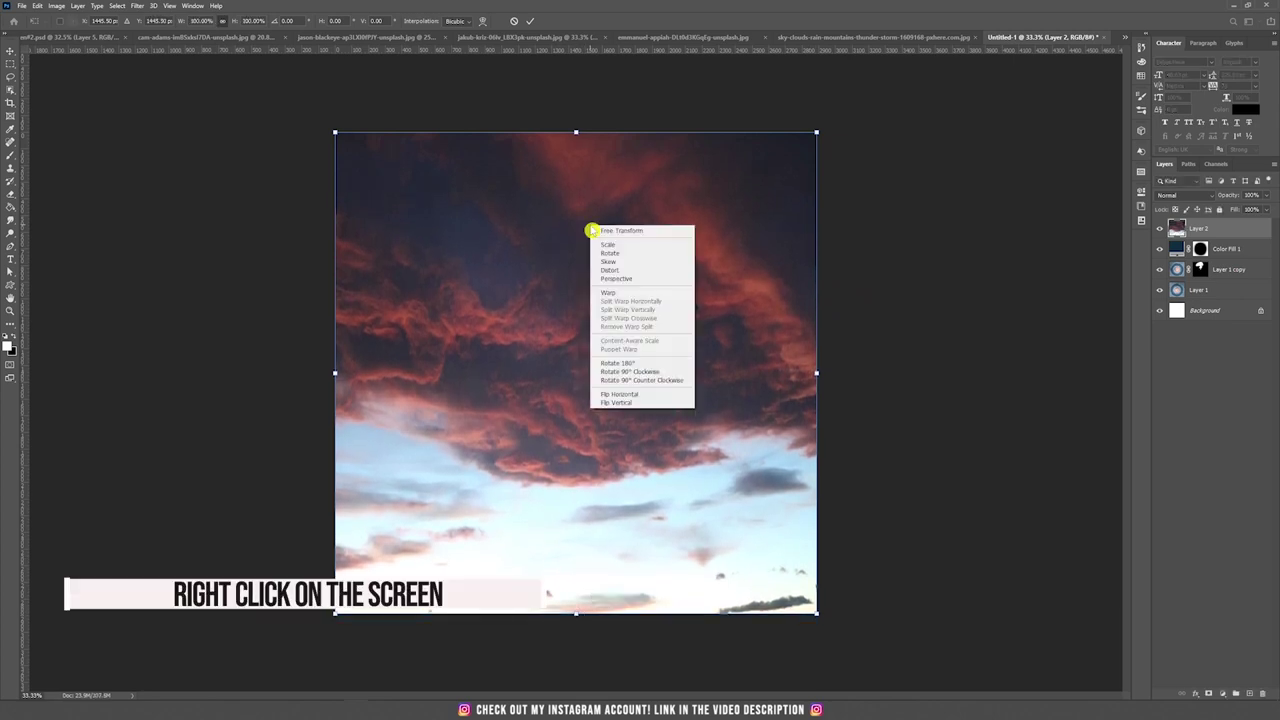
pyautogui.click(629, 402)
pyautogui.press('Return')
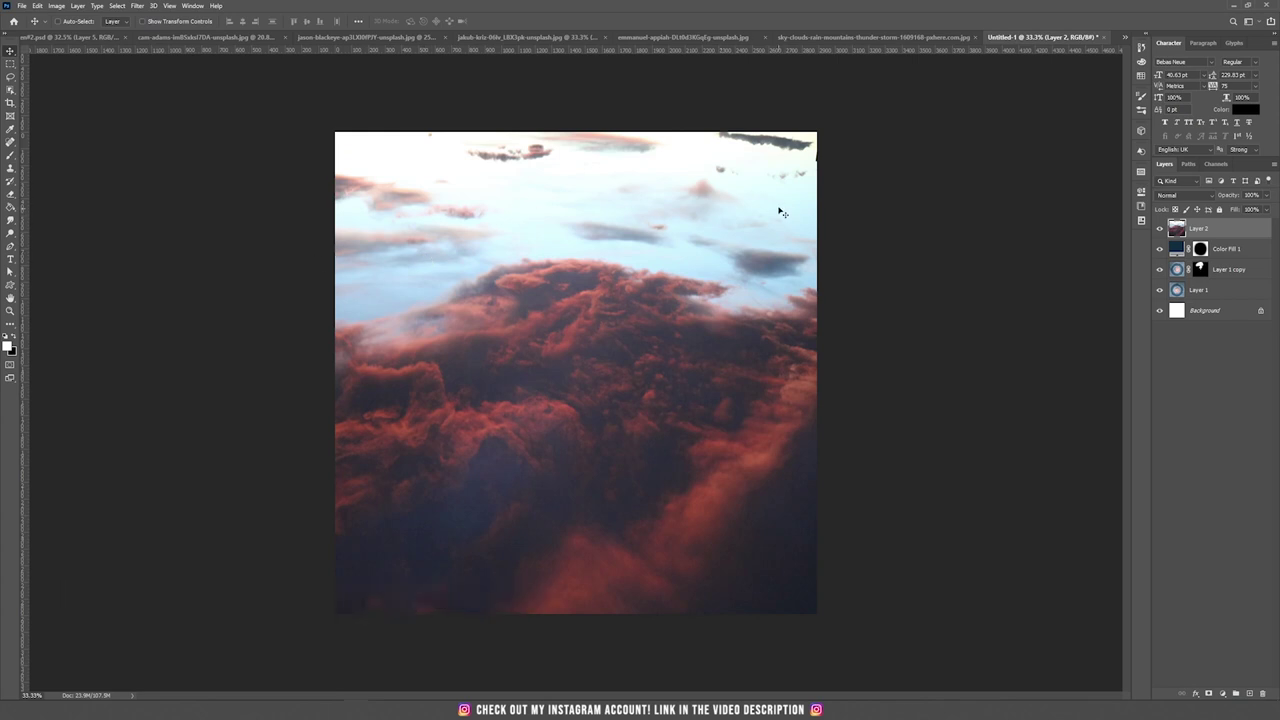
pyautogui.click(139, 7)
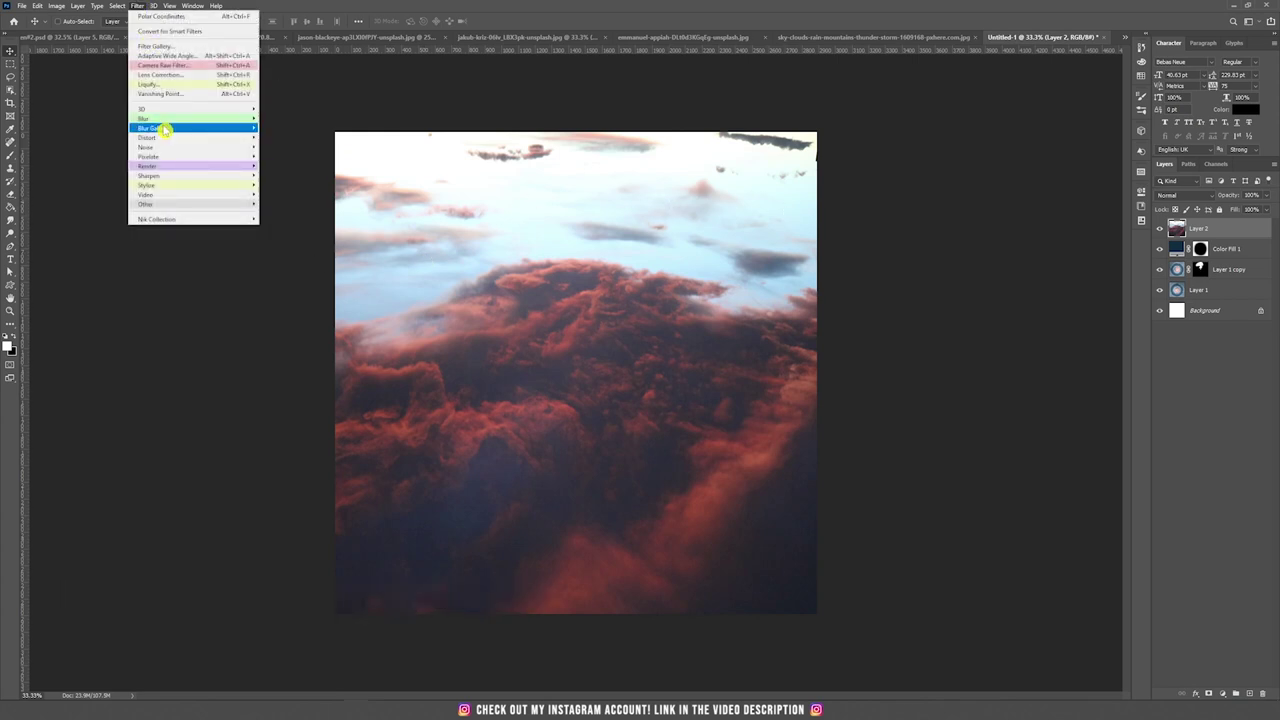
# Apply Polar Coordinates to Layer 2's sunset clouds.
pyautogui.moveTo(165, 137)
pyautogui.click(293, 157)
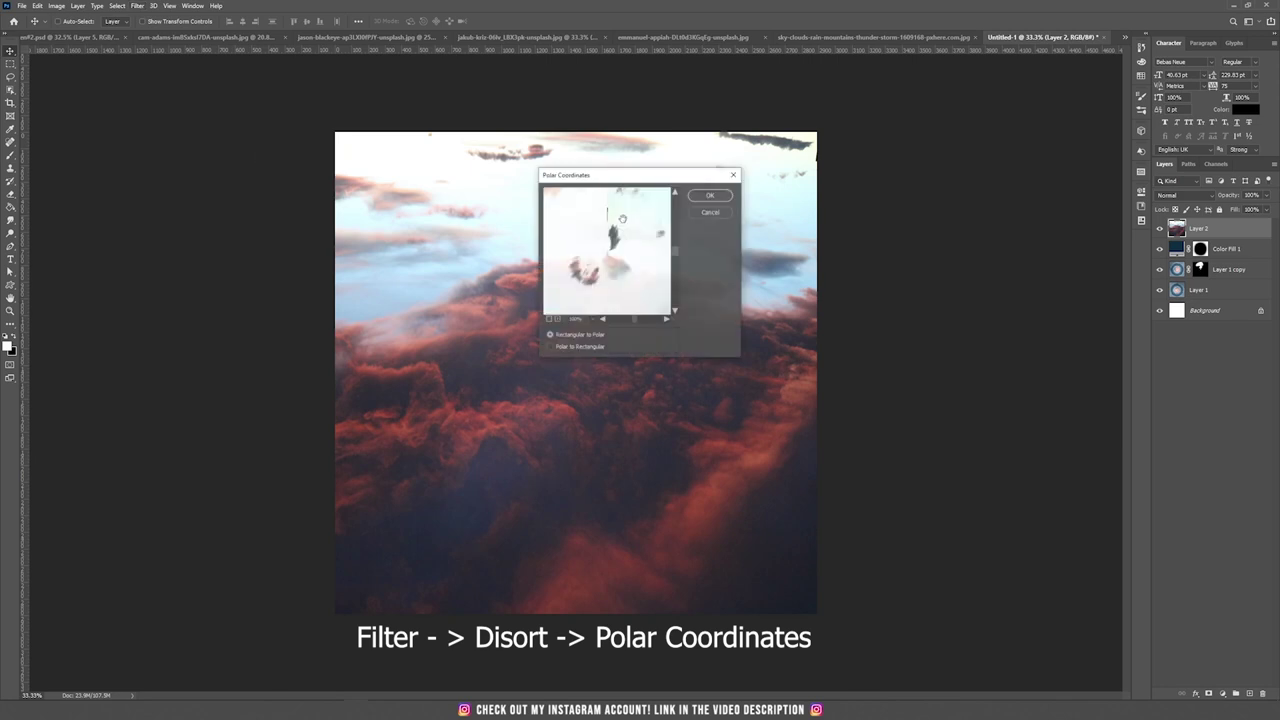
pyautogui.click(704, 200)
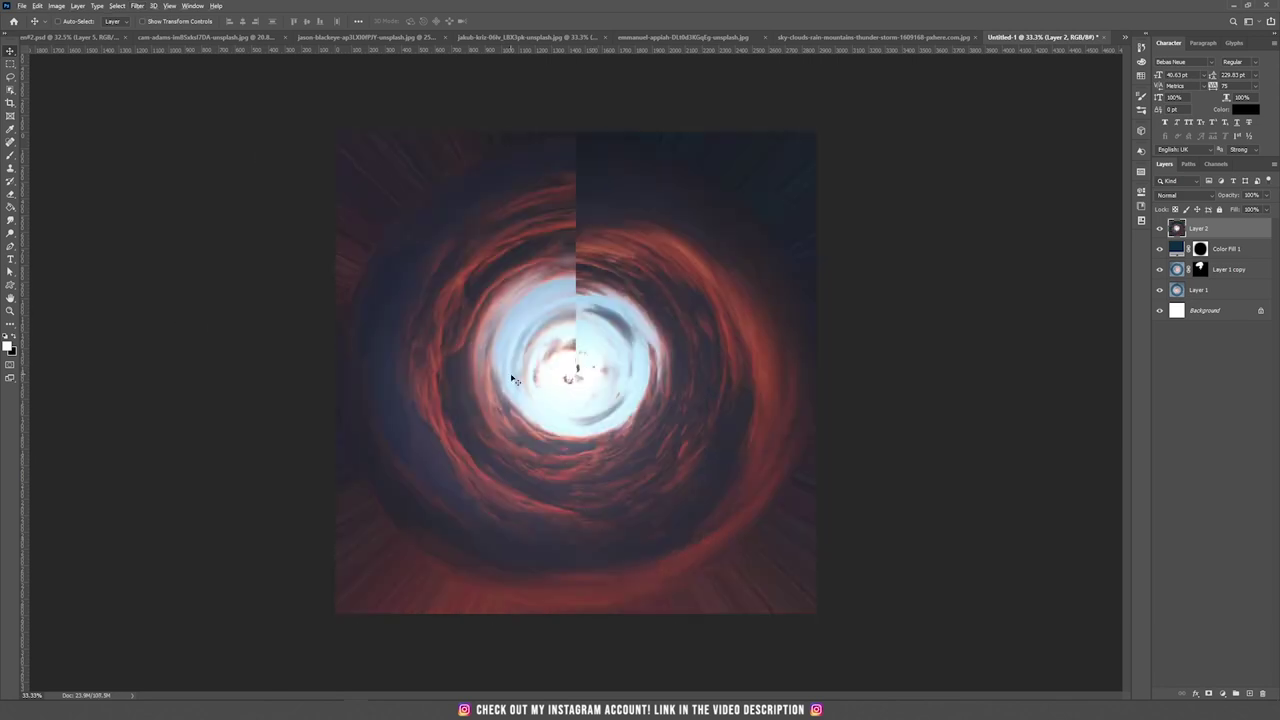
# Spot-heal the dark specks, streak and blob at the vortex centre.
pyautogui.scroll(5, 593, 376)
pyautogui.click(12, 145)
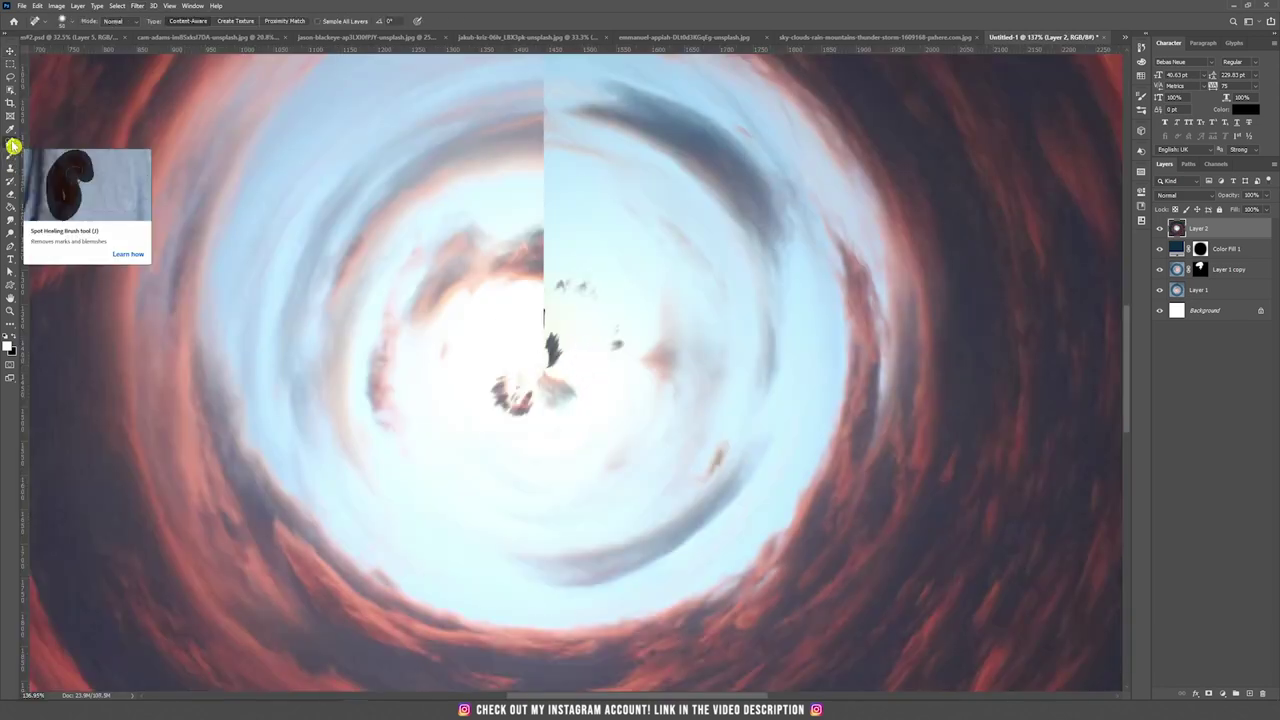
pyautogui.moveTo(540, 362)
pyautogui.mouseDown()
pyautogui.moveTo(543, 318)
pyautogui.moveTo(547, 354)
pyautogui.mouseUp()
pyautogui.moveTo(552, 292)
pyautogui.mouseDown()
pyautogui.moveTo(596, 301)
pyautogui.moveTo(610, 364)
pyautogui.mouseUp()
pyautogui.moveTo(545, 375)
pyautogui.mouseDown()
pyautogui.moveTo(515, 392)
pyautogui.moveTo(557, 358)
pyautogui.mouseUp()
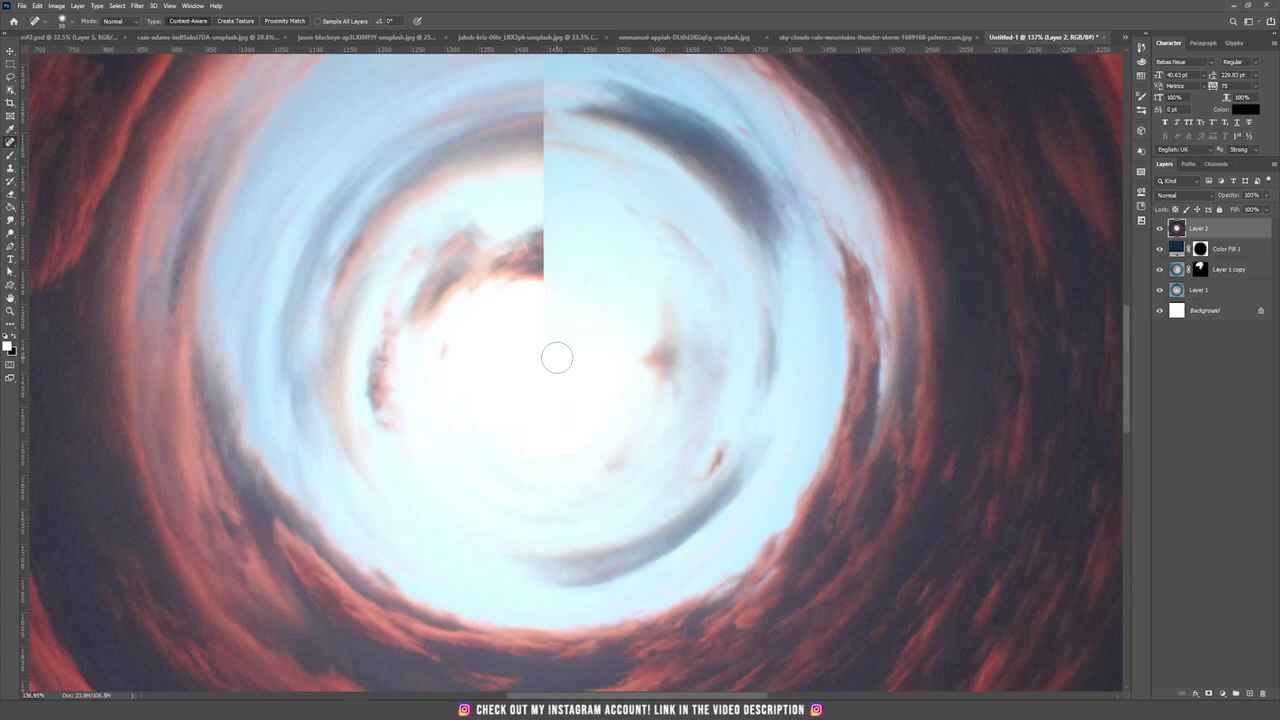
pyautogui.scroll(-10, 557, 357)
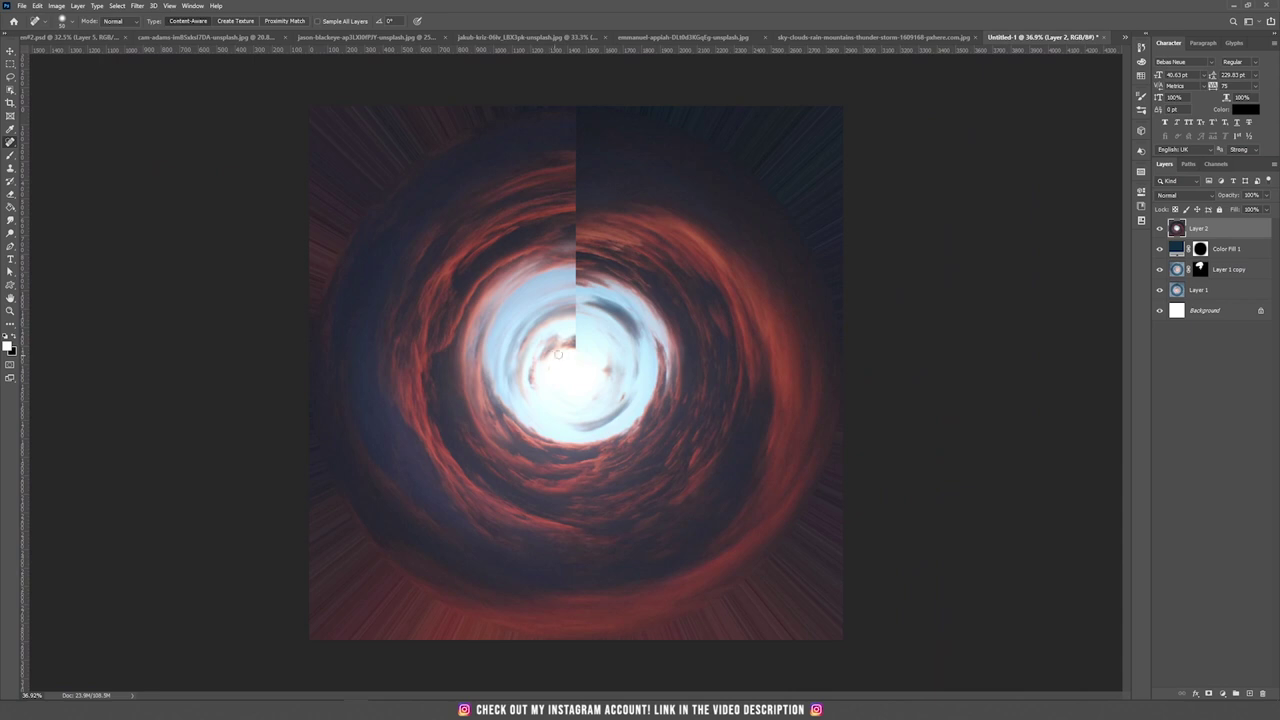
# Duplicate Layer 2 and rotate the copy 90° counter-clockwise.
pyautogui.press('v')
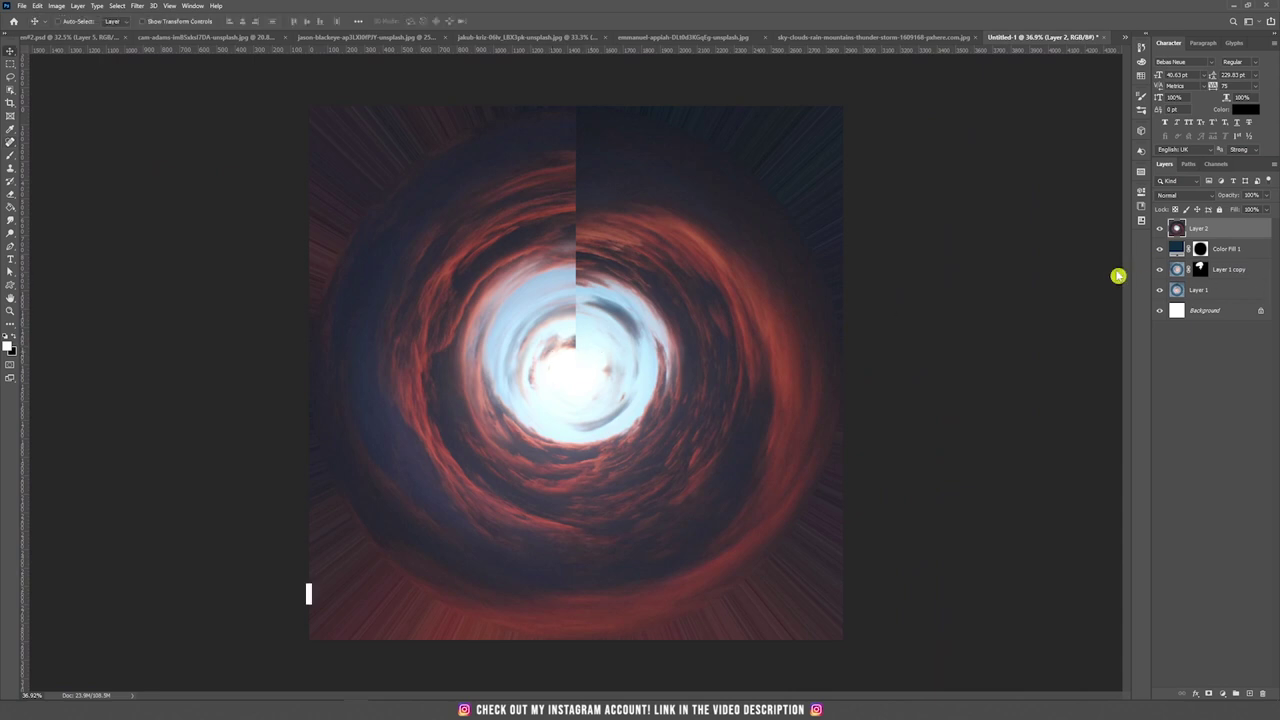
pyautogui.hotkey('ctrl', 'j')
pyautogui.hotkey('ctrl', 't')
pyautogui.rightClick(621, 294)
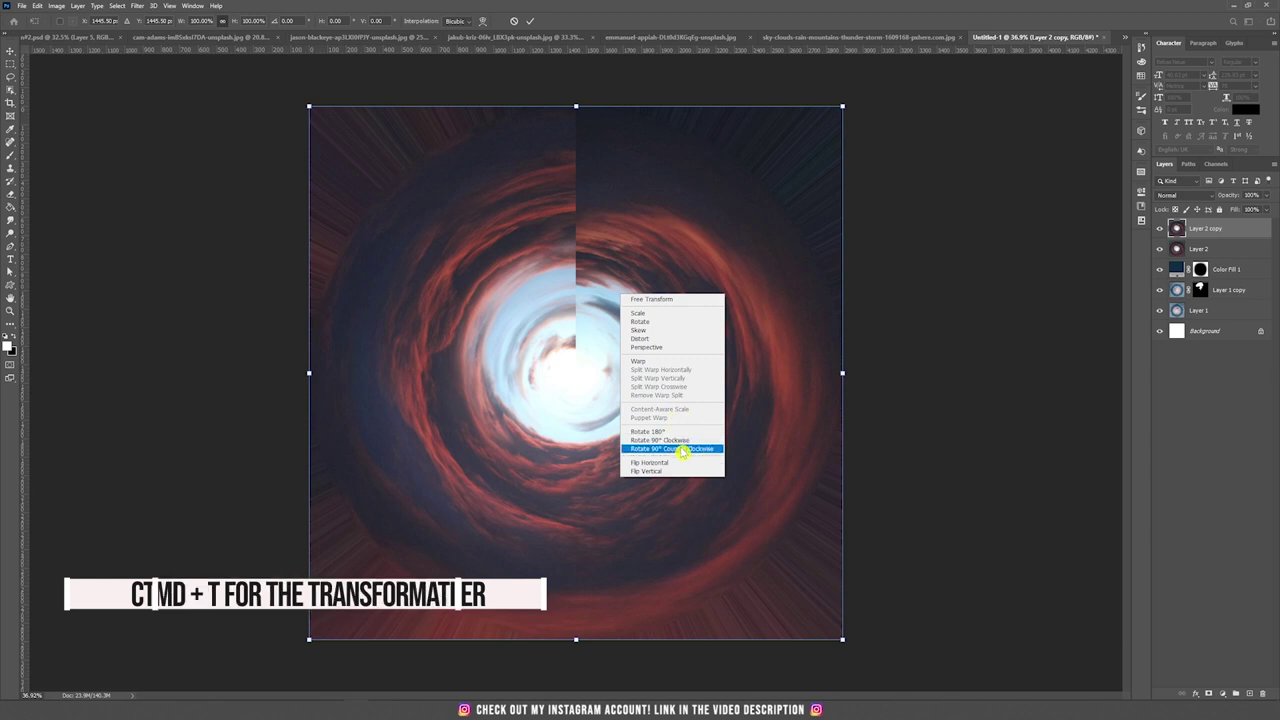
pyautogui.click(683, 450)
pyautogui.press('Return')
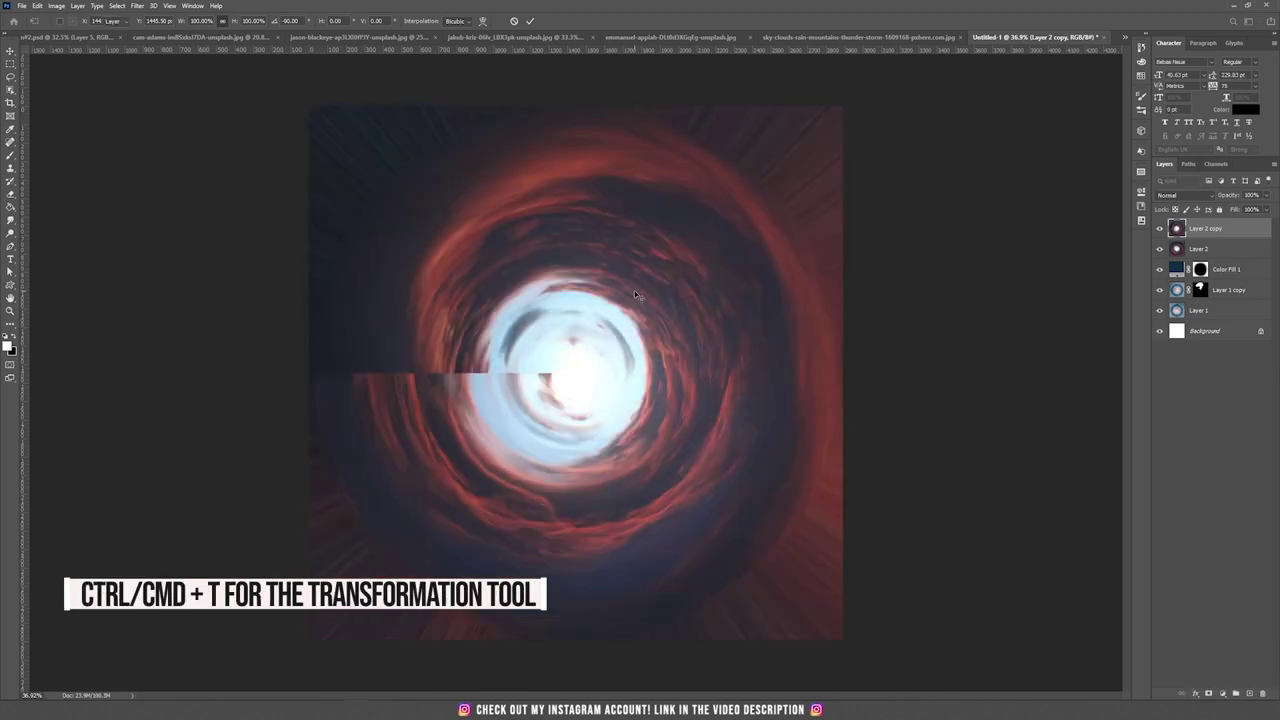
# Give the copy a black hide-all mask and paint white over the vertical seam.
pyautogui.keyDown('alt'); pyautogui.click(1209, 693); pyautogui.keyUp('alt')
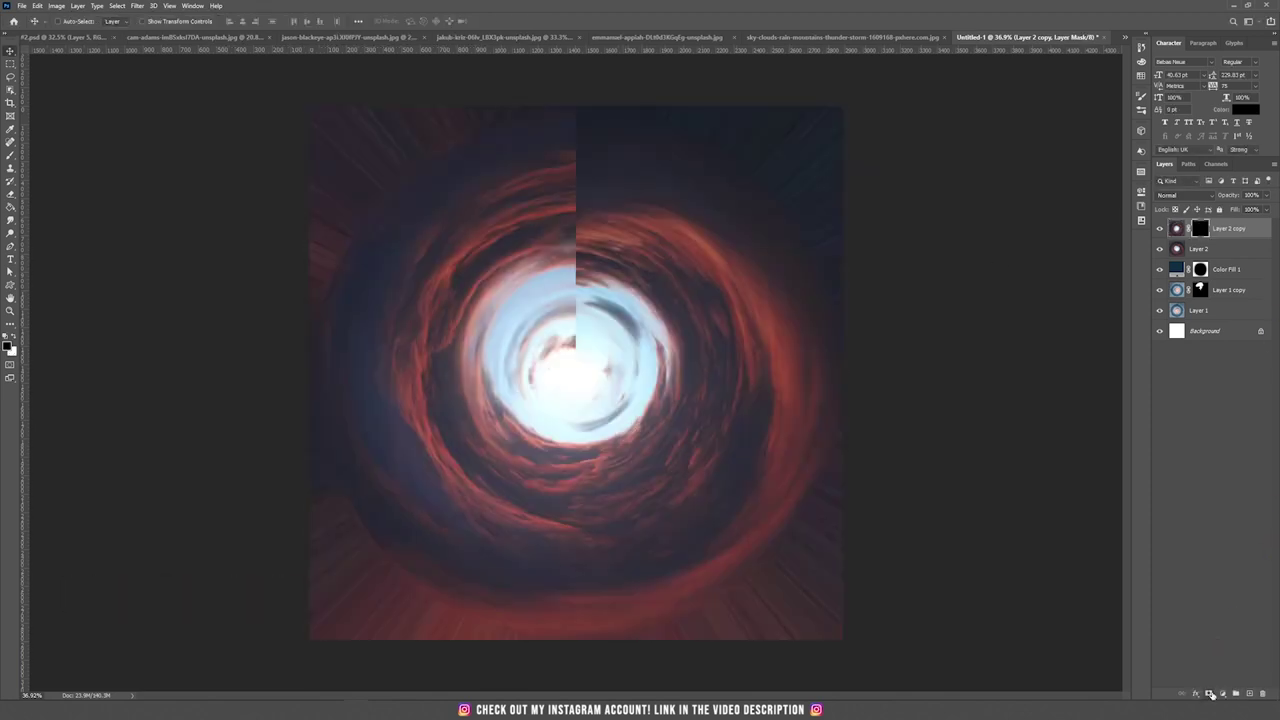
pyautogui.press('b')
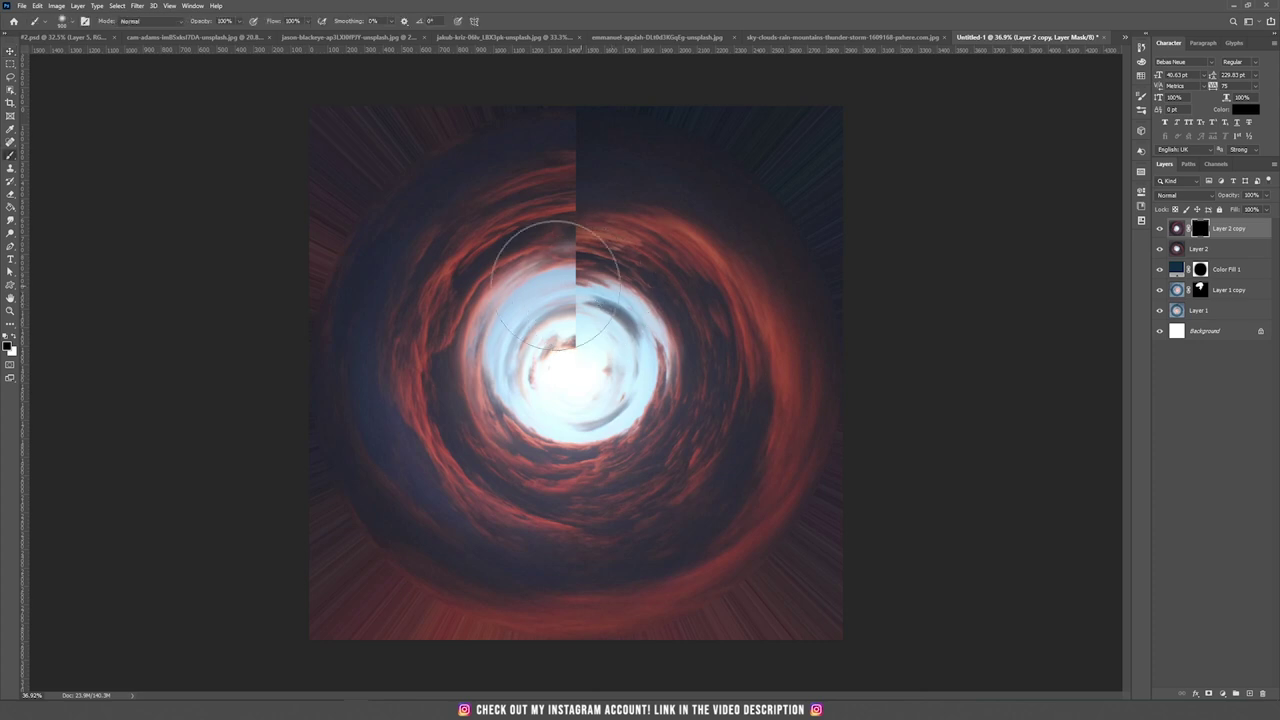
pyautogui.click(12, 338)
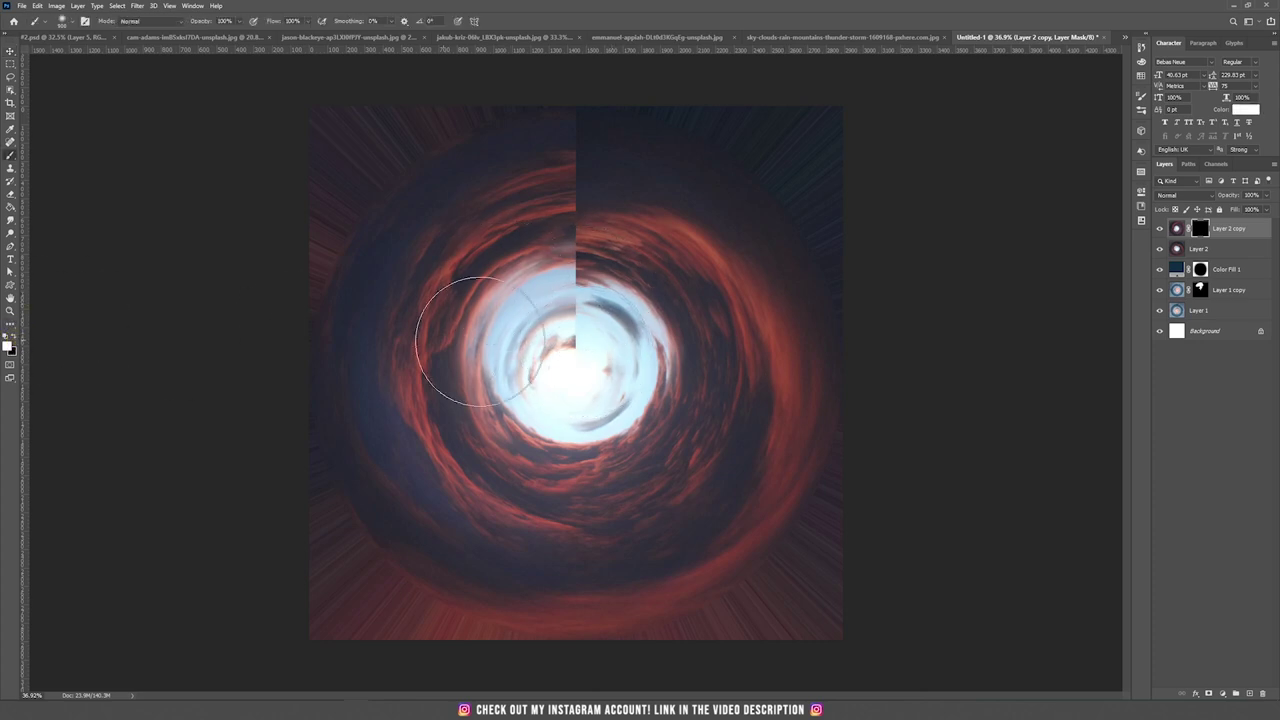
pyautogui.click(568, 346)
pyautogui.press('[')
pyautogui.press('[')
pyautogui.press('[')
pyautogui.press('[')
pyautogui.press('[')
pyautogui.moveTo(572, 346)
pyautogui.mouseDown()
pyautogui.moveTo(580, 290)
pyautogui.moveTo(551, 272)
pyautogui.moveTo(578, 160)
pyautogui.moveTo(601, 143)
pyautogui.moveTo(492, 164)
pyautogui.moveTo(635, 149)
pyautogui.moveTo(454, 212)
pyautogui.moveTo(413, 293)
pyautogui.moveTo(499, 253)
pyautogui.moveTo(691, 214)
pyautogui.moveTo(681, 253)
pyautogui.moveTo(723, 201)
pyautogui.moveTo(754, 307)
pyautogui.moveTo(746, 293)
pyautogui.moveTo(762, 268)
pyautogui.moveTo(604, 212)
pyautogui.moveTo(649, 235)
pyautogui.mouseUp()
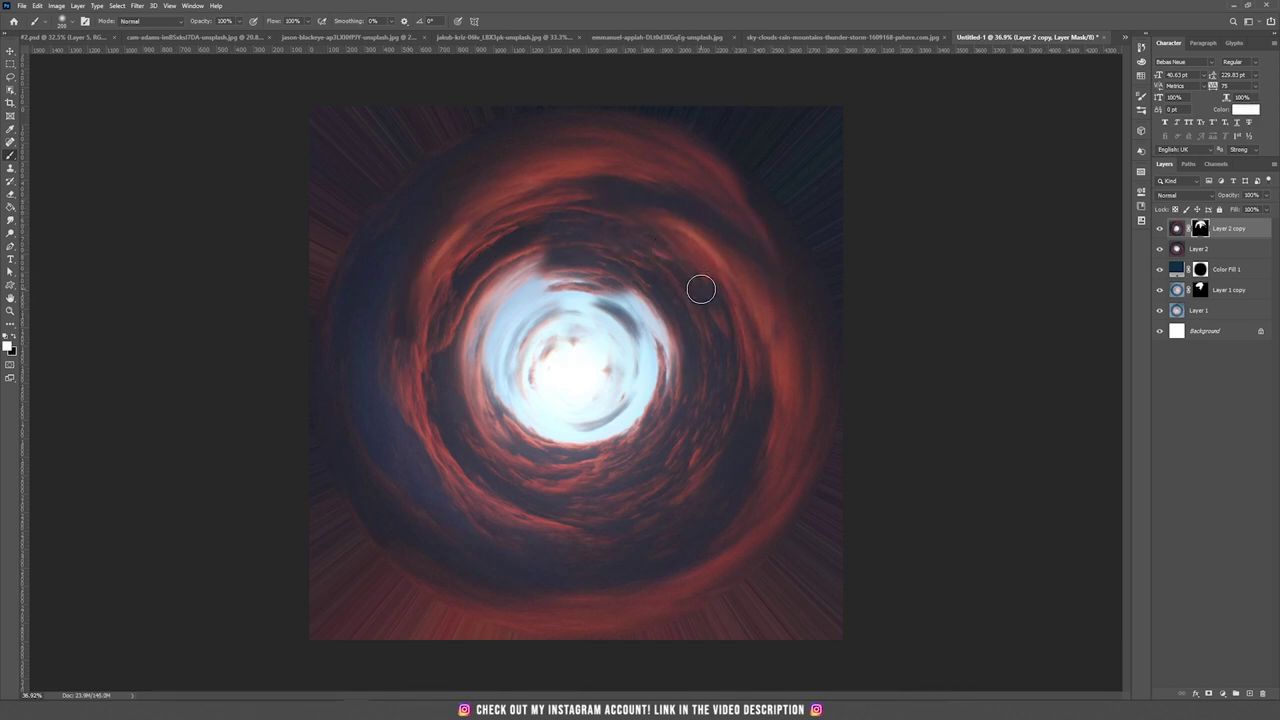
pyautogui.press('c')
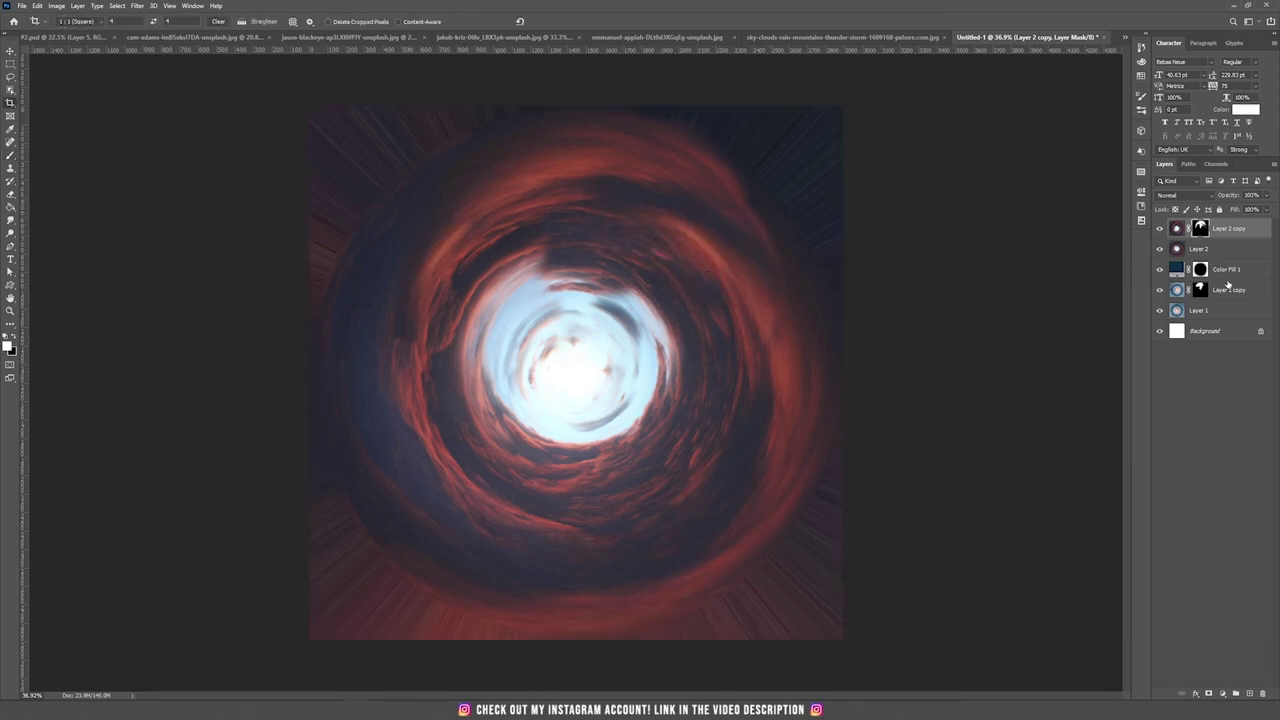
# Move Color Fill 1 to the top of the layer stack, keeping its dark blue colour.
pyautogui.click(1238, 272)
pyautogui.moveTo(1261, 275); pyautogui.dragTo(1240, 224)
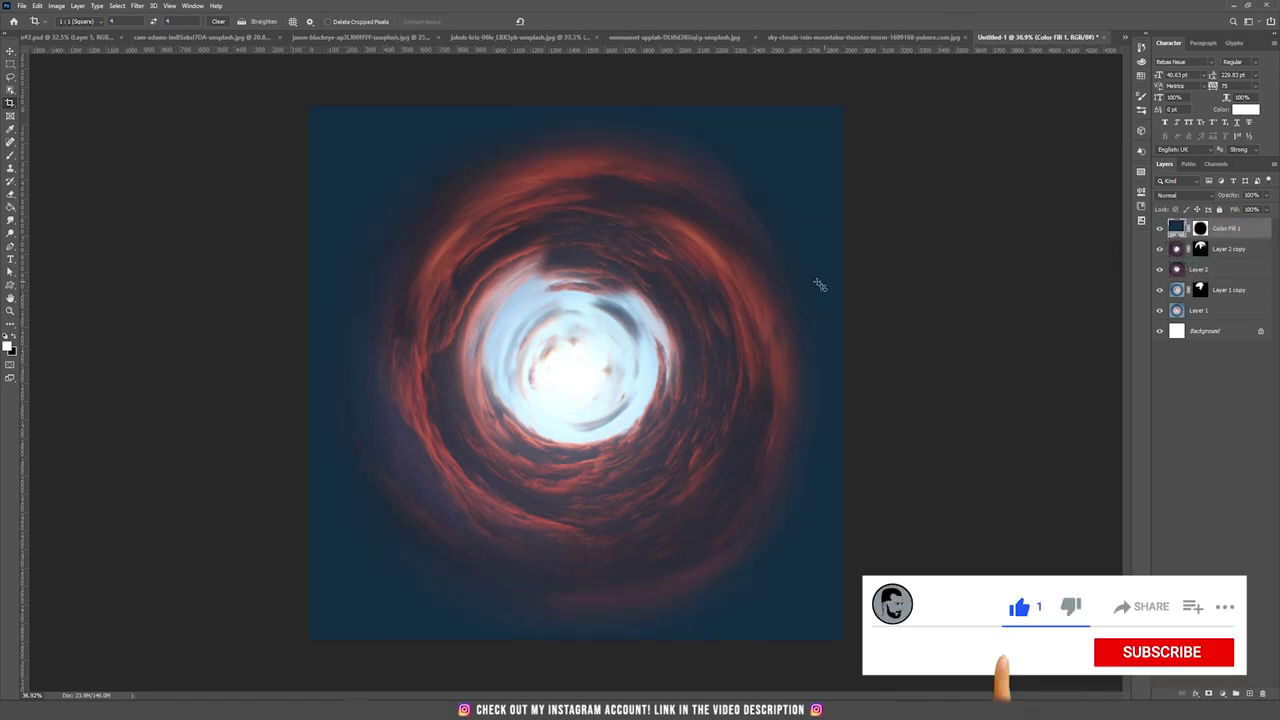
pyautogui.doubleClick(1176, 228)
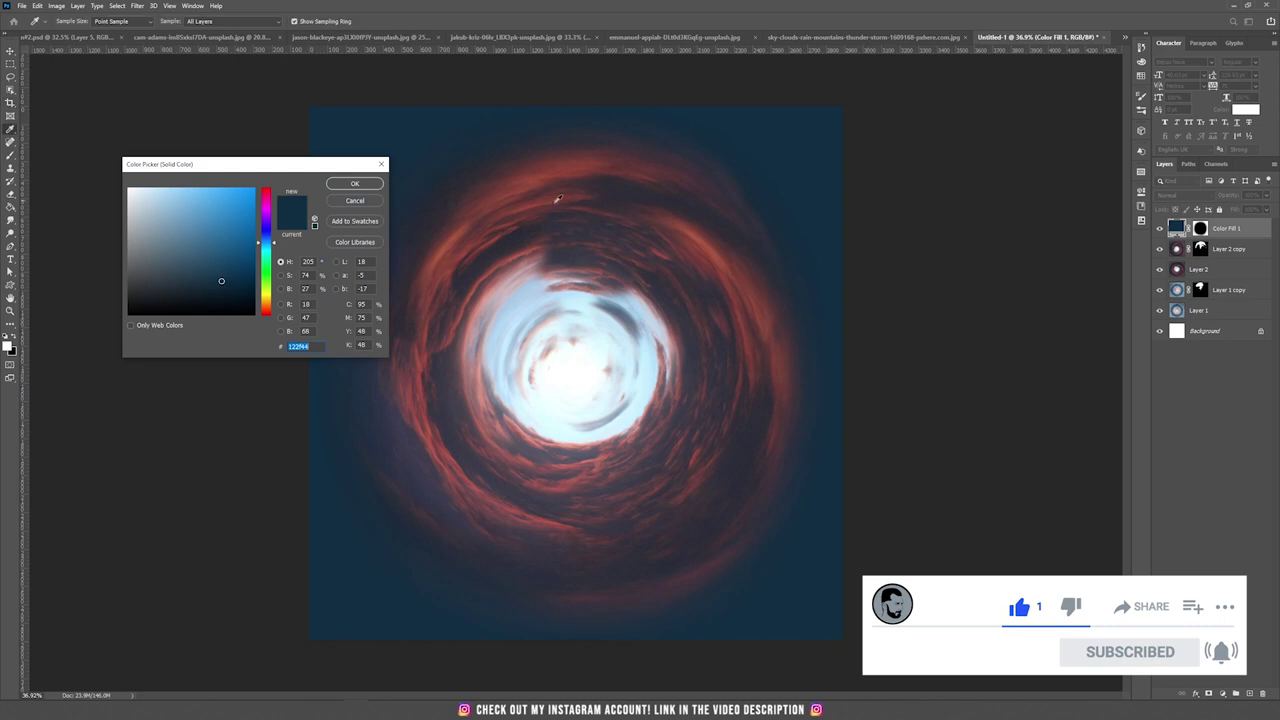
pyautogui.click(547, 202)
pyautogui.press('Escape')
pyautogui.press('c')
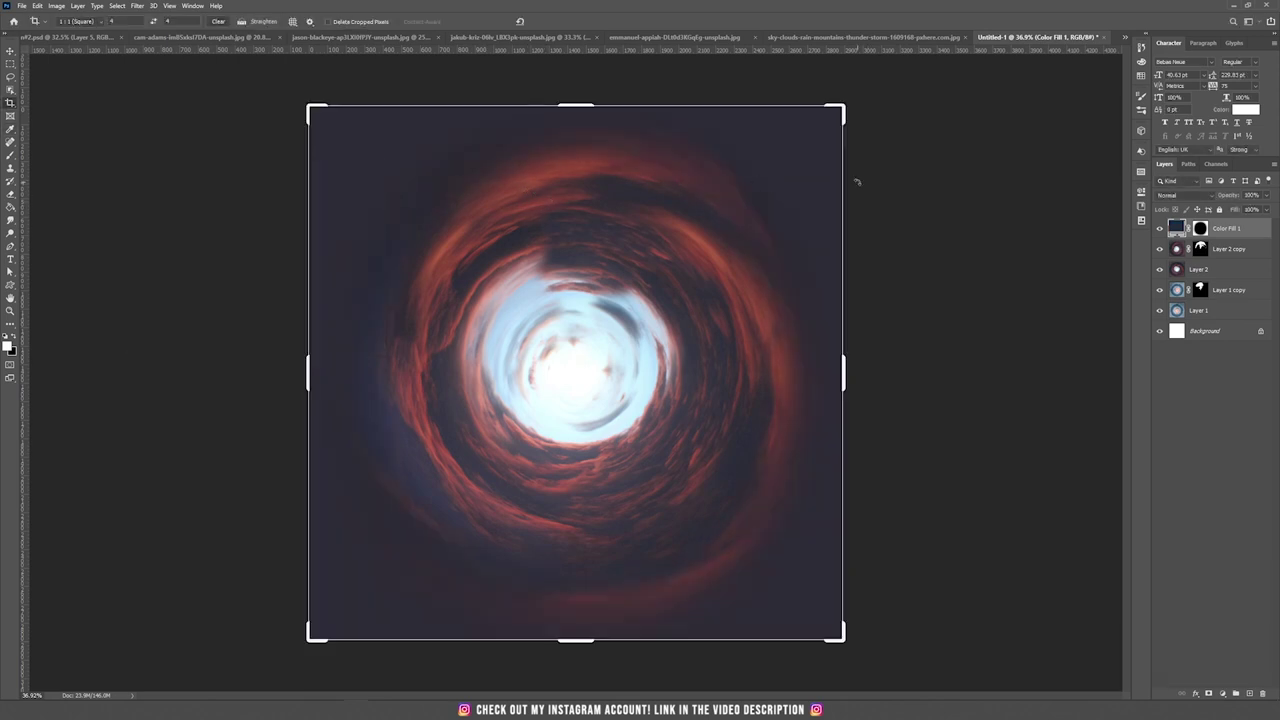
pyautogui.press('v')
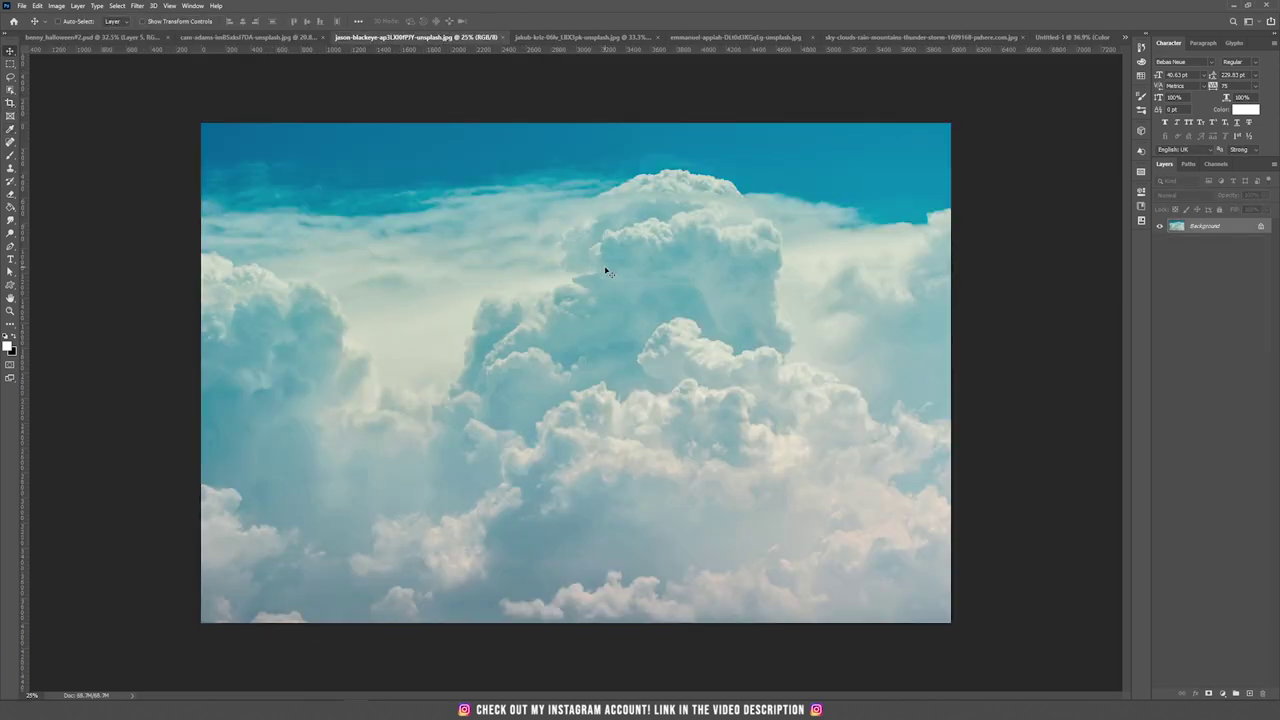
# Place the cumulus cloud photo as Layer 3 and scale it to cover the square canvas.
pyautogui.moveTo(605, 271); pyautogui.dragTo(676, 291)
pyautogui.hotkey('ctrl', 't')
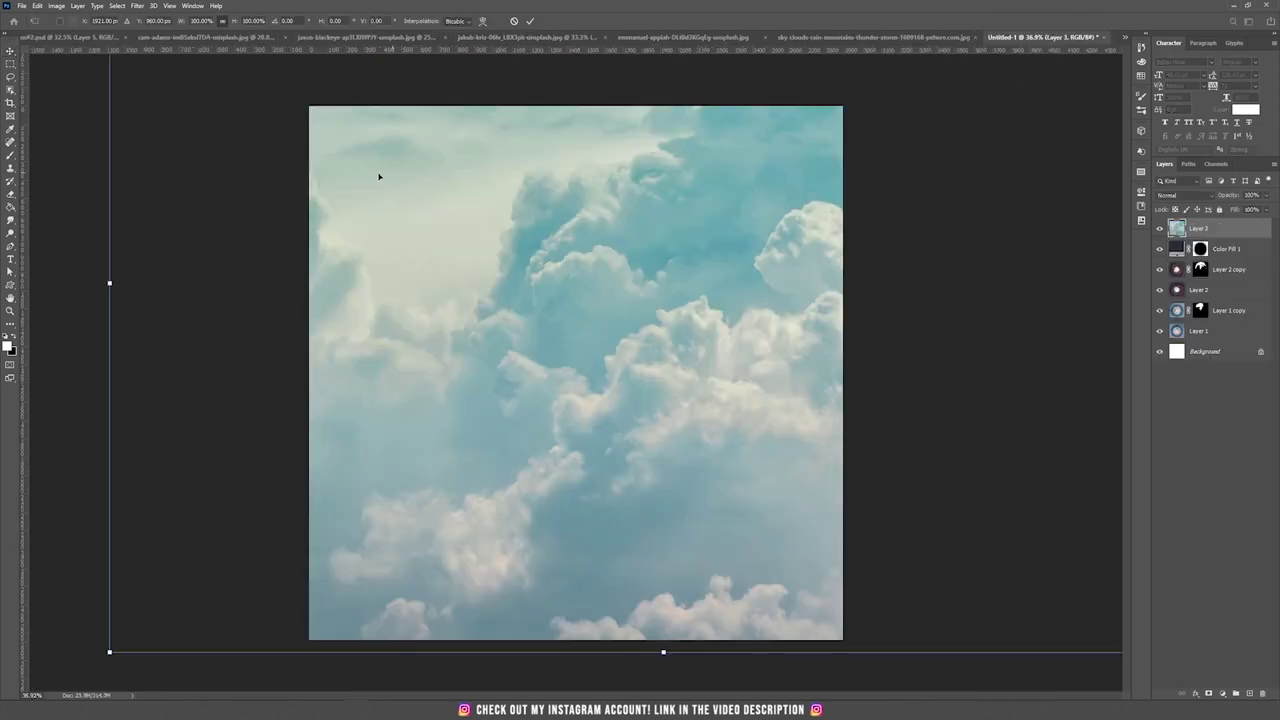
pyautogui.moveTo(110, 284); pyautogui.dragTo(435, 263)
pyautogui.moveTo(876, 295); pyautogui.dragTo(845, 295)
pyautogui.moveTo(576, 484); pyautogui.dragTo(603, 630)
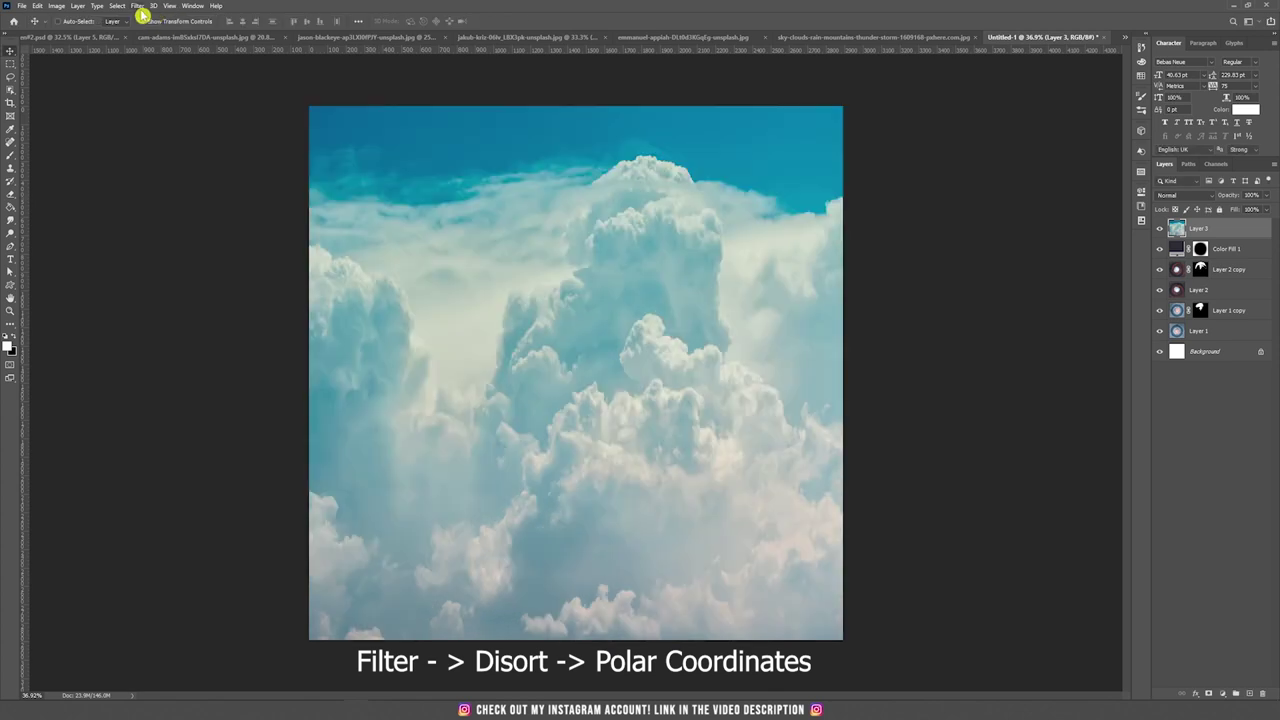
# Apply Polar Coordinates (Rectangular to Polar) to the cloud layer.
pyautogui.click(137, 6)
pyautogui.moveTo(186, 139)
pyautogui.click(319, 157)
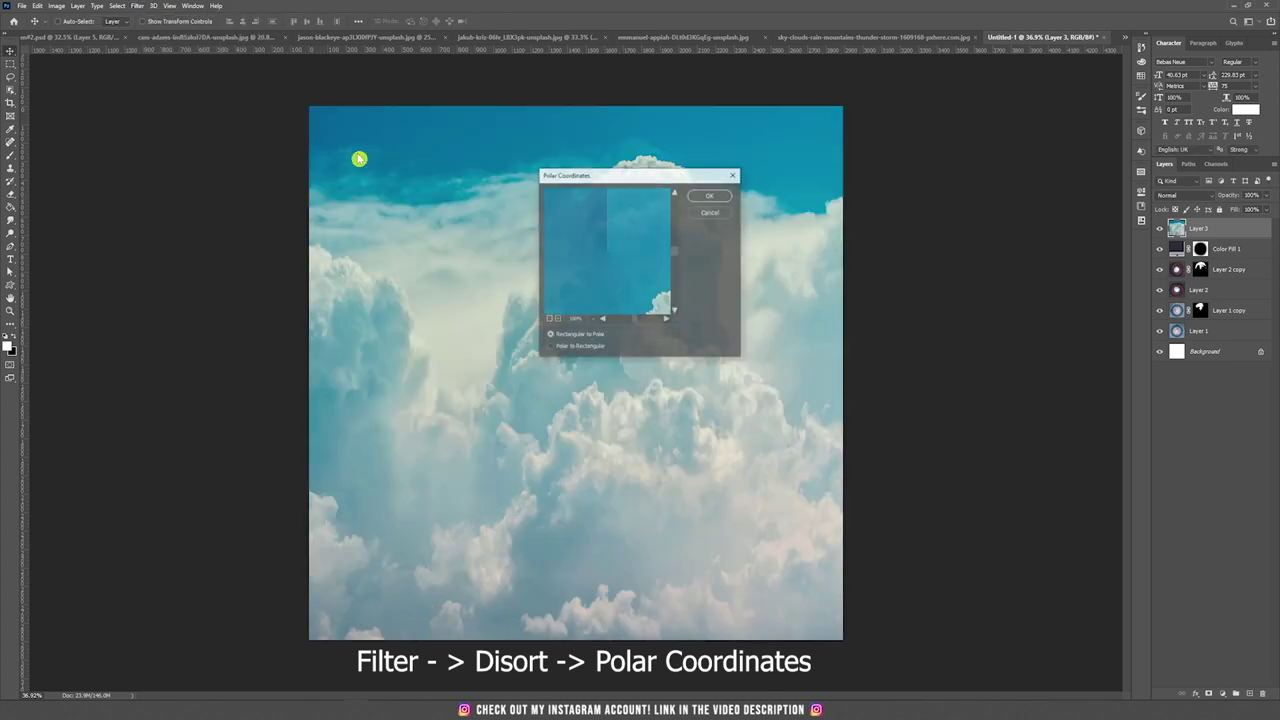
pyautogui.click(690, 193)
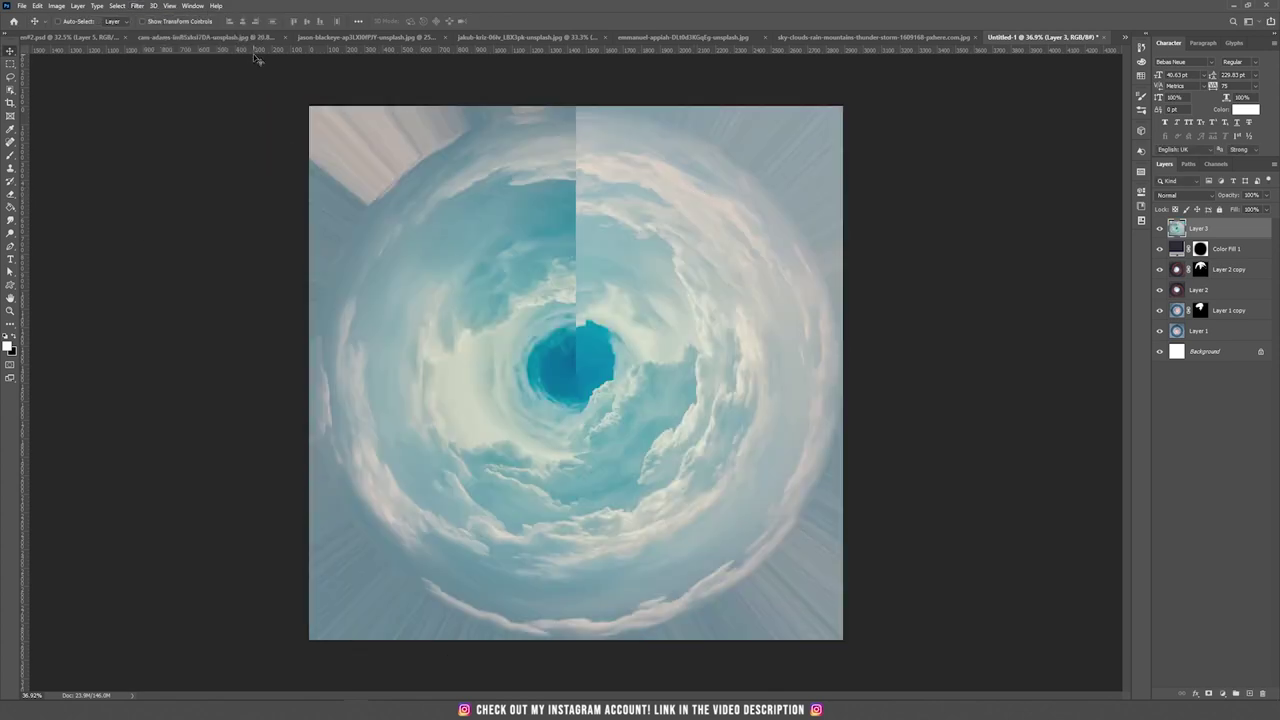
# Apply the Pinch distortion to the cloud vortex.
pyautogui.click(137, 6)
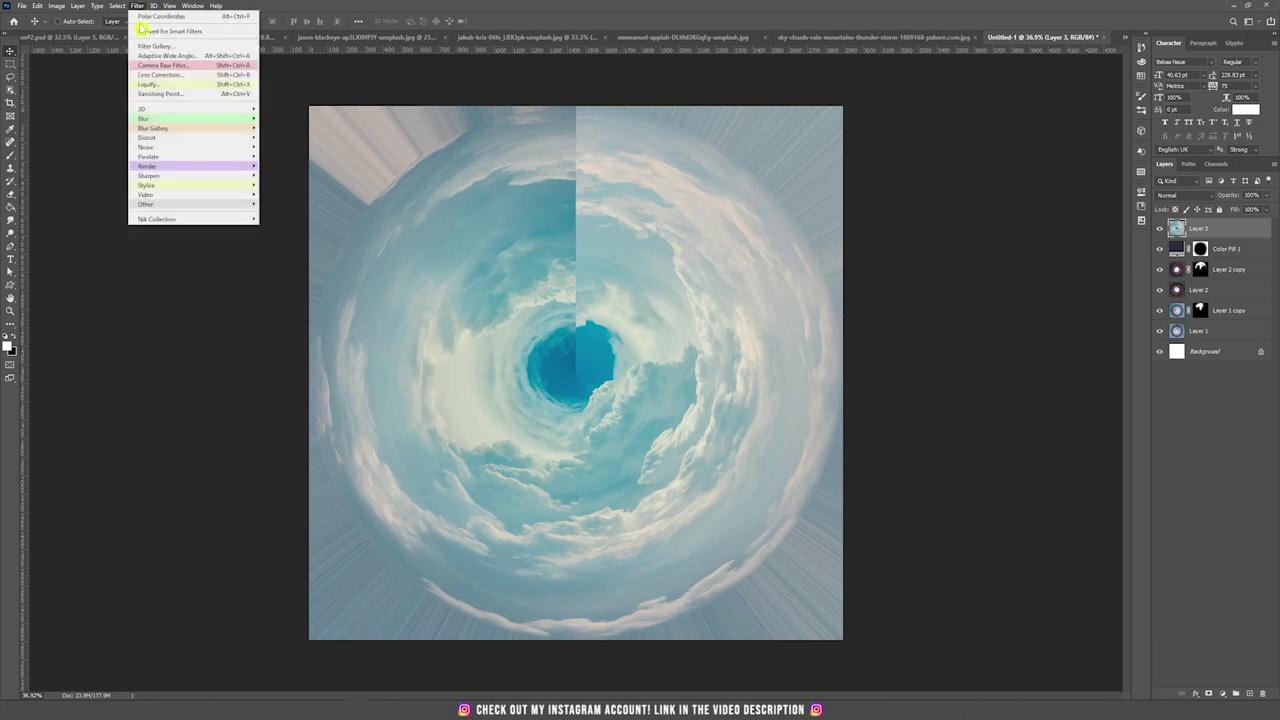
pyautogui.moveTo(172, 137)
pyautogui.click(300, 152)
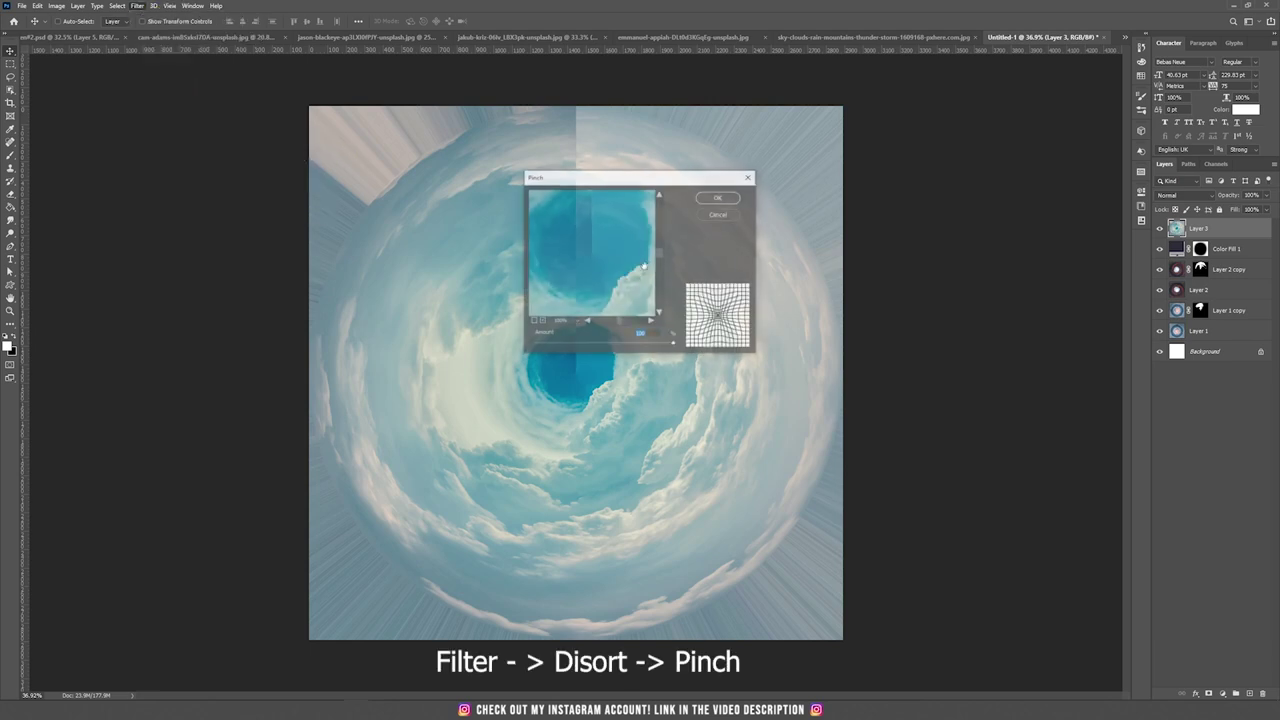
pyautogui.click(718, 194)
# Spot-heal the dark mark at the vortex centre, then duplicate the layer.
pyautogui.hotkey('ctrl', '-')
pyautogui.hotkey('ctrl', '+')
pyautogui.hotkey('ctrl', '+')
pyautogui.hotkey('ctrl', '+')
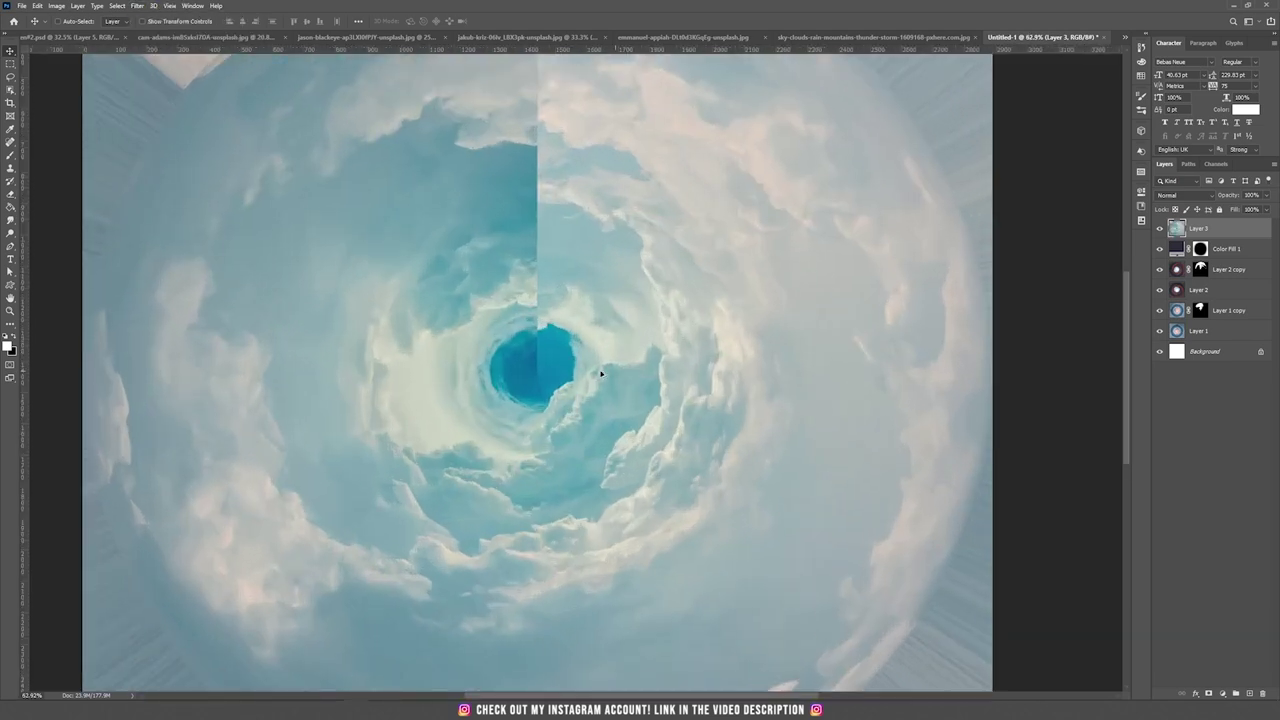
pyautogui.click(11, 147)
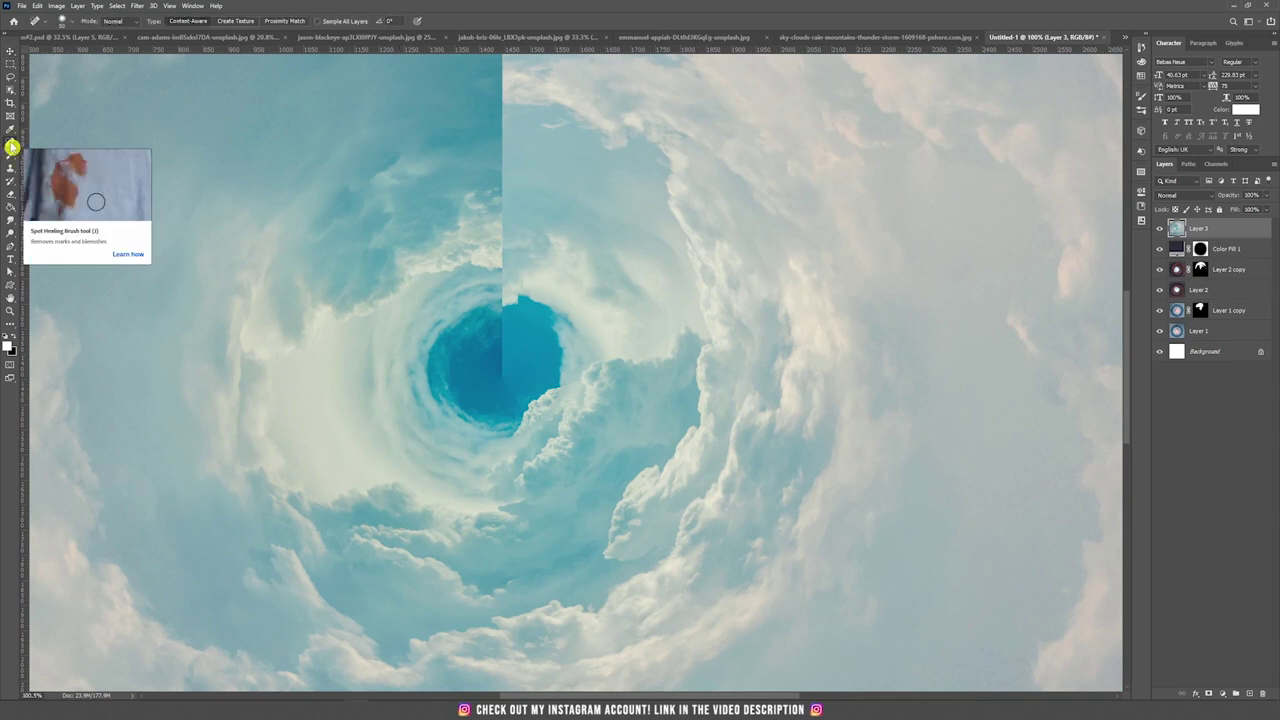
pyautogui.moveTo(504, 380); pyautogui.dragTo(510, 316)
pyautogui.click(504, 361)
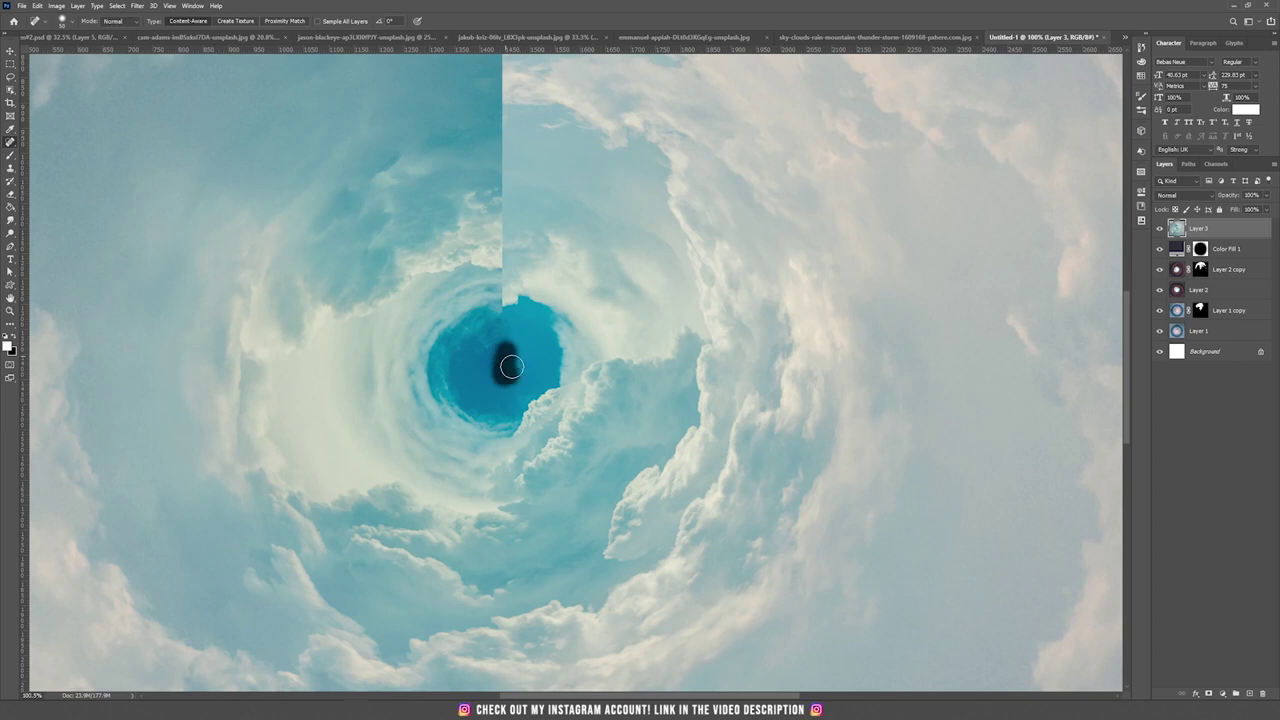
pyautogui.click(504, 358)
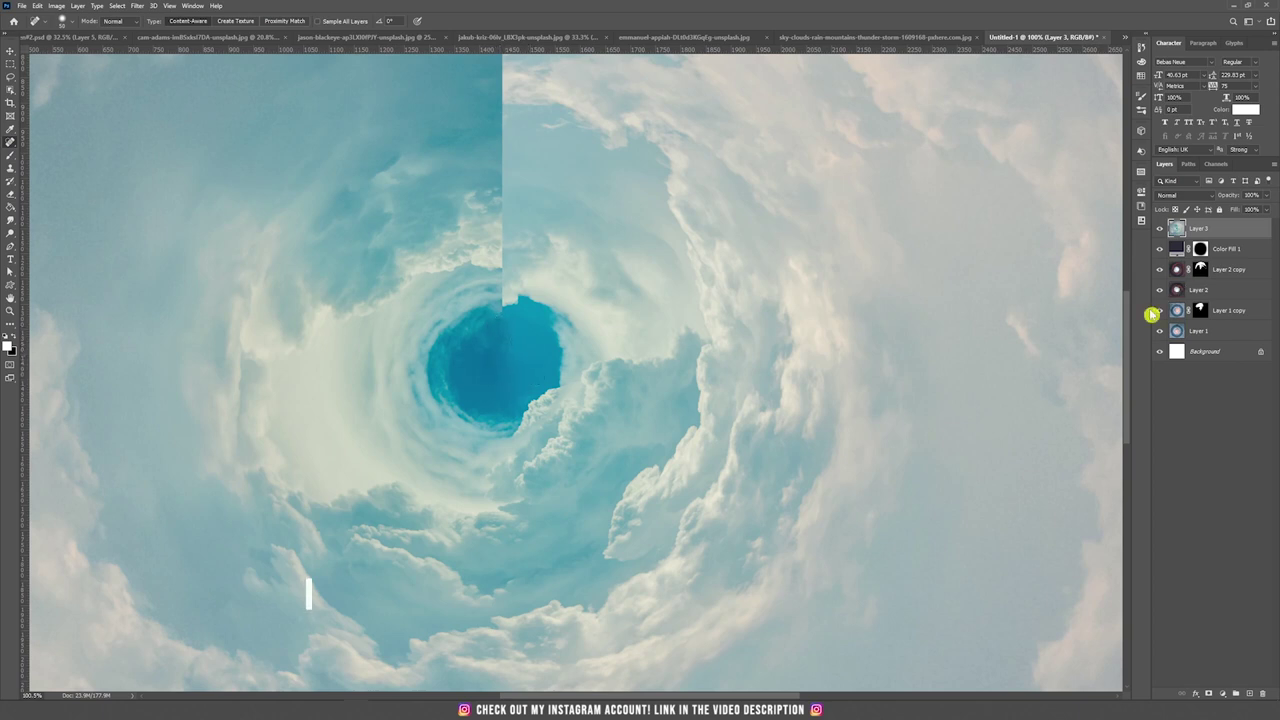
pyautogui.hotkey('ctrl', 'j')
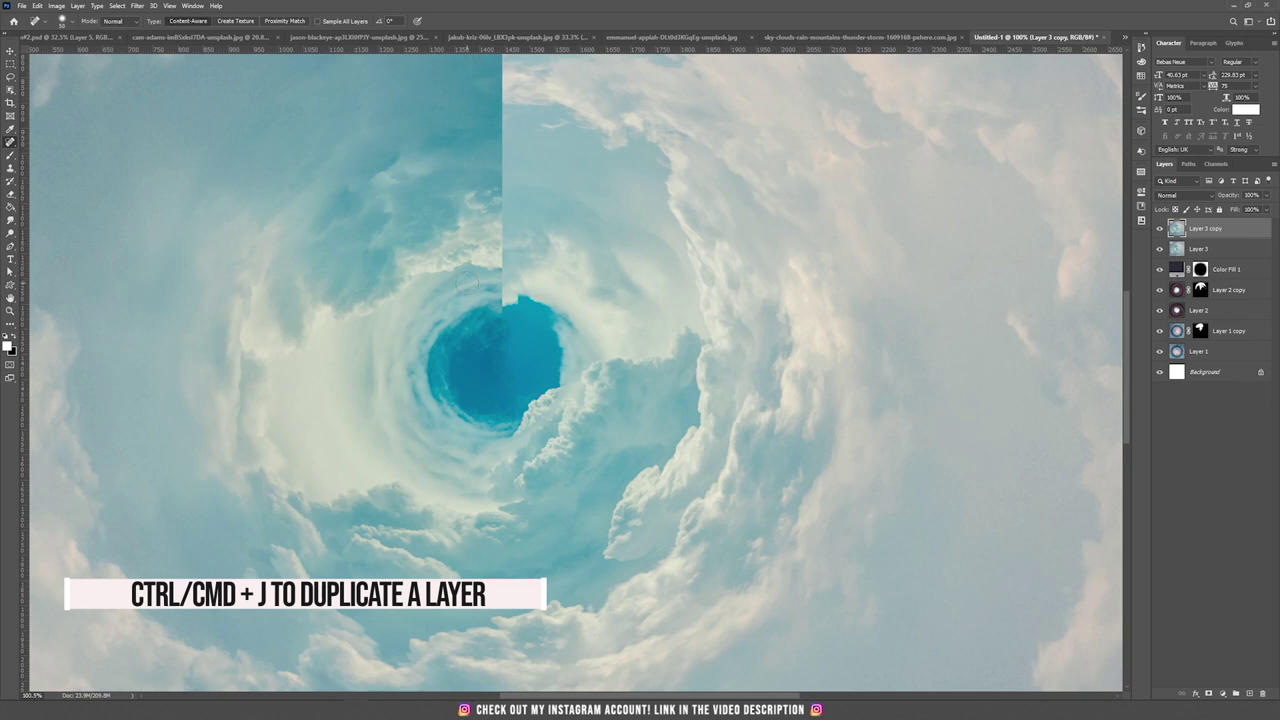
# Rotate the duplicate vortex layer 90° counter-clockwise.
pyautogui.scroll(-5, 465, 283)
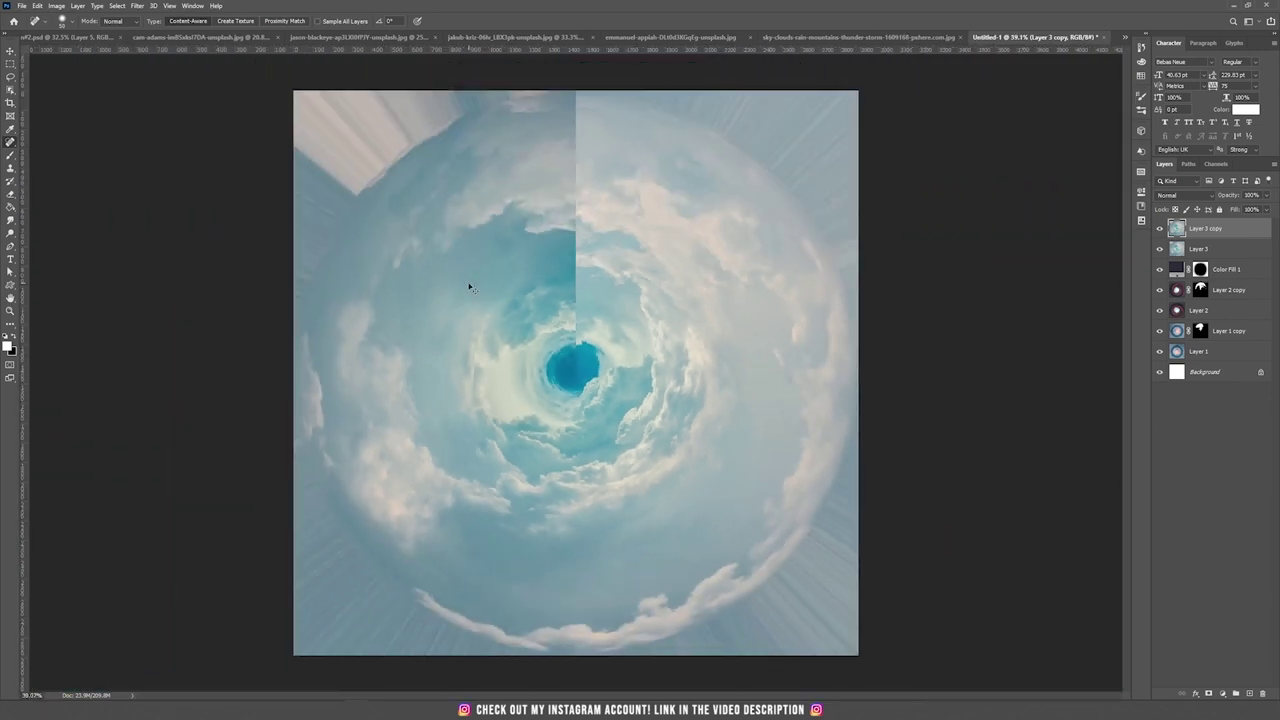
pyautogui.hotkey('ctrl', 't')
pyautogui.rightClick(470, 286)
pyautogui.click(534, 441)
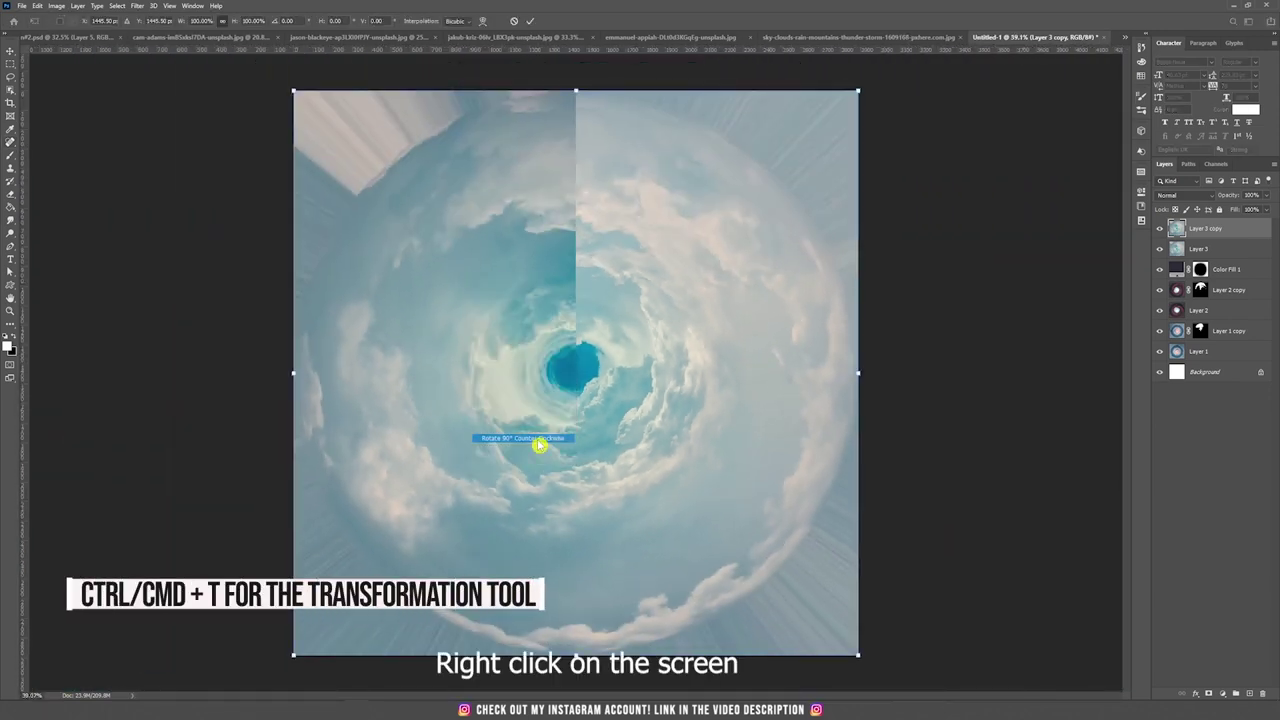
pyautogui.press('Return')
pyautogui.press('j')
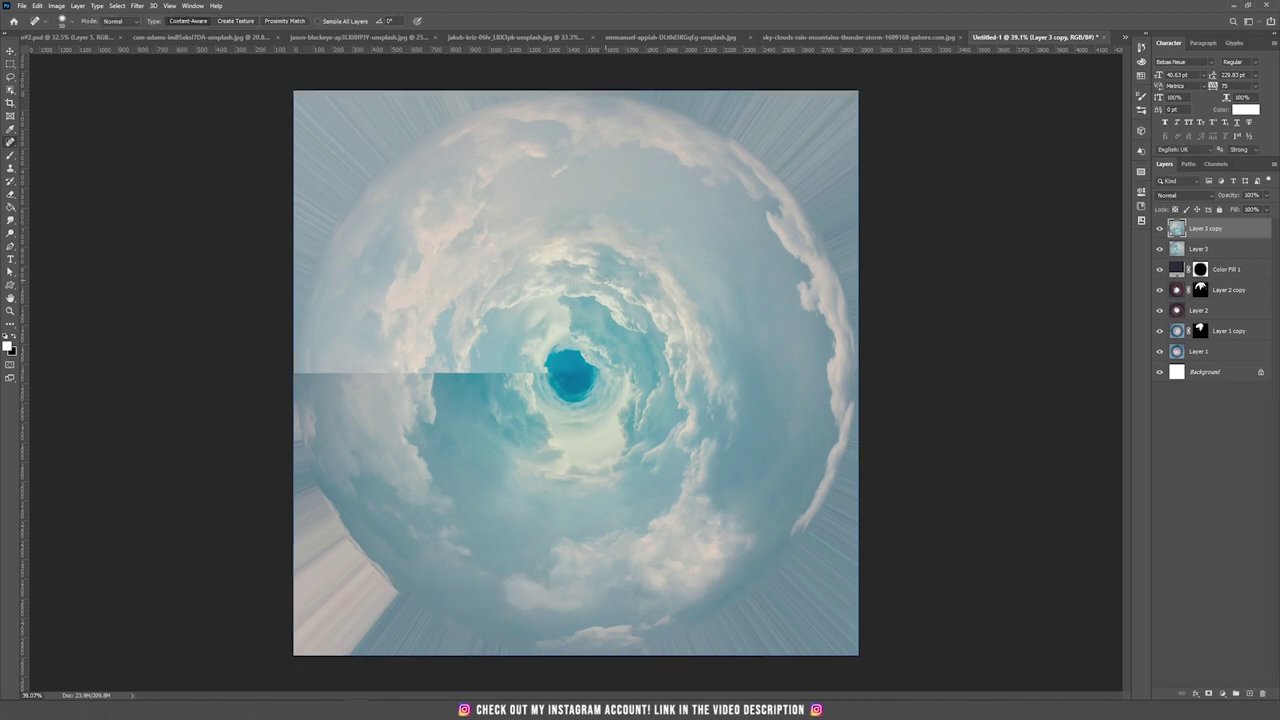
# Add a hide-all mask to the duplicate and brush along the vertical seam to blend it.
pyautogui.press('v')
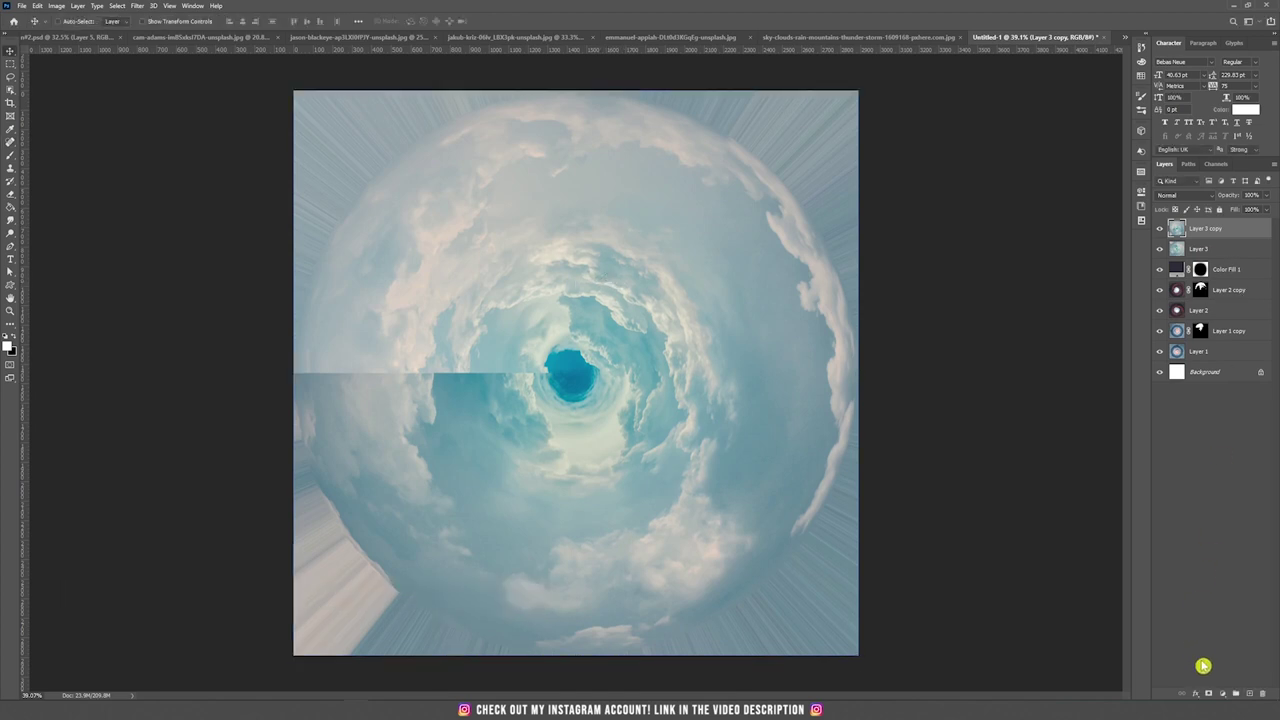
pyautogui.keyDown('alt'); pyautogui.click(1209, 693); pyautogui.keyUp('alt')
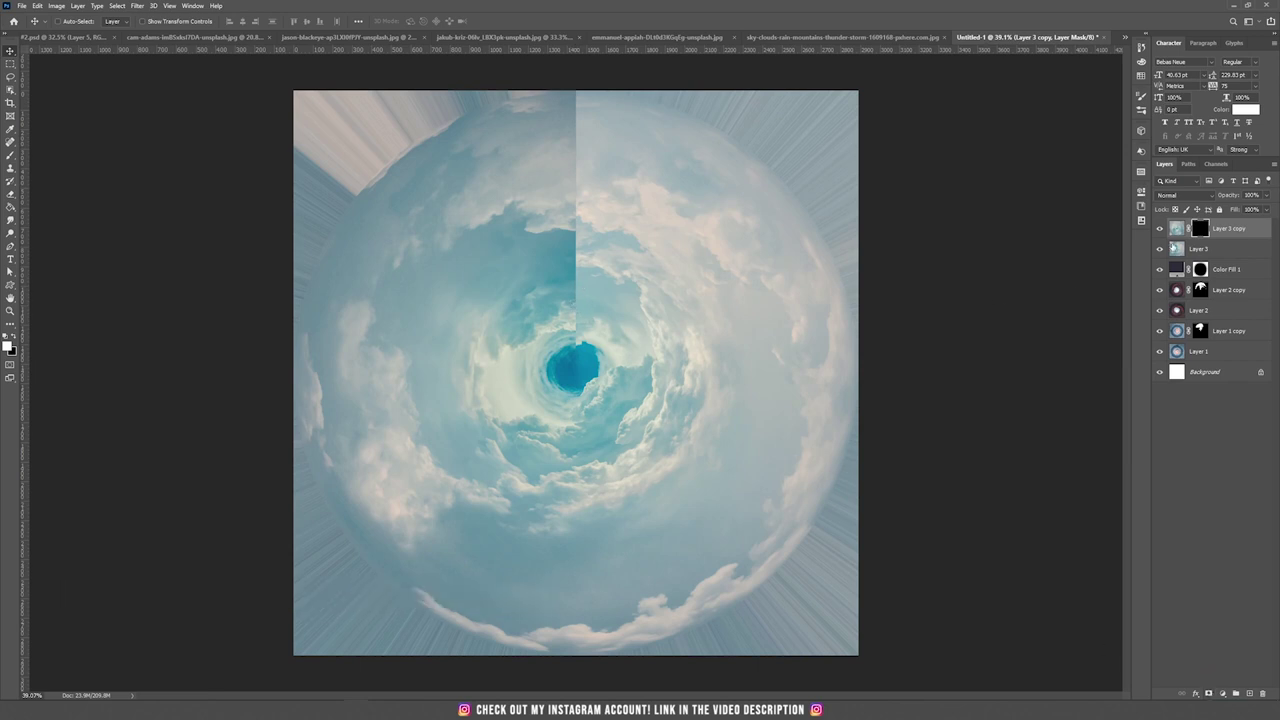
pyautogui.press('b')
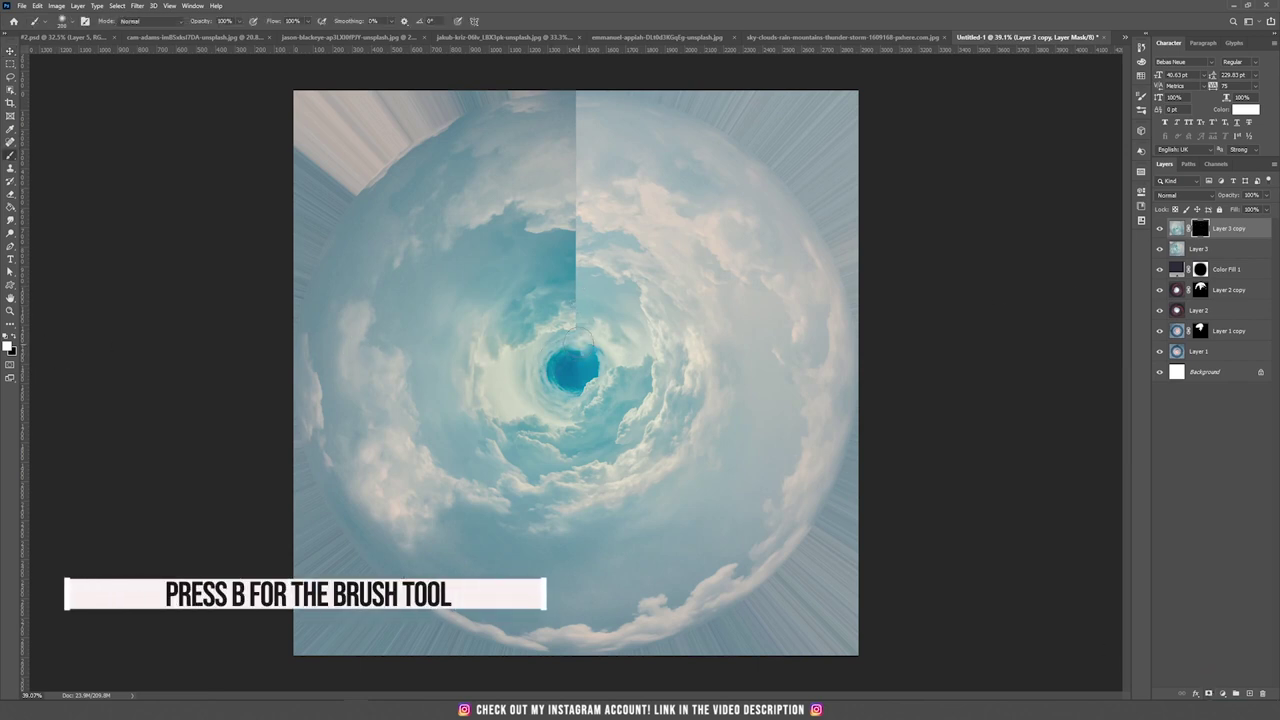
pyautogui.moveTo(575, 330)
pyautogui.mouseDown()
pyautogui.moveTo(585, 140)
pyautogui.moveTo(572, 86)
pyautogui.moveTo(455, 150)
pyautogui.moveTo(638, 233)
pyautogui.moveTo(449, 257)
pyautogui.mouseUp()
# Flip Layer 3 and its copy horizontally together.
pyautogui.press('v')
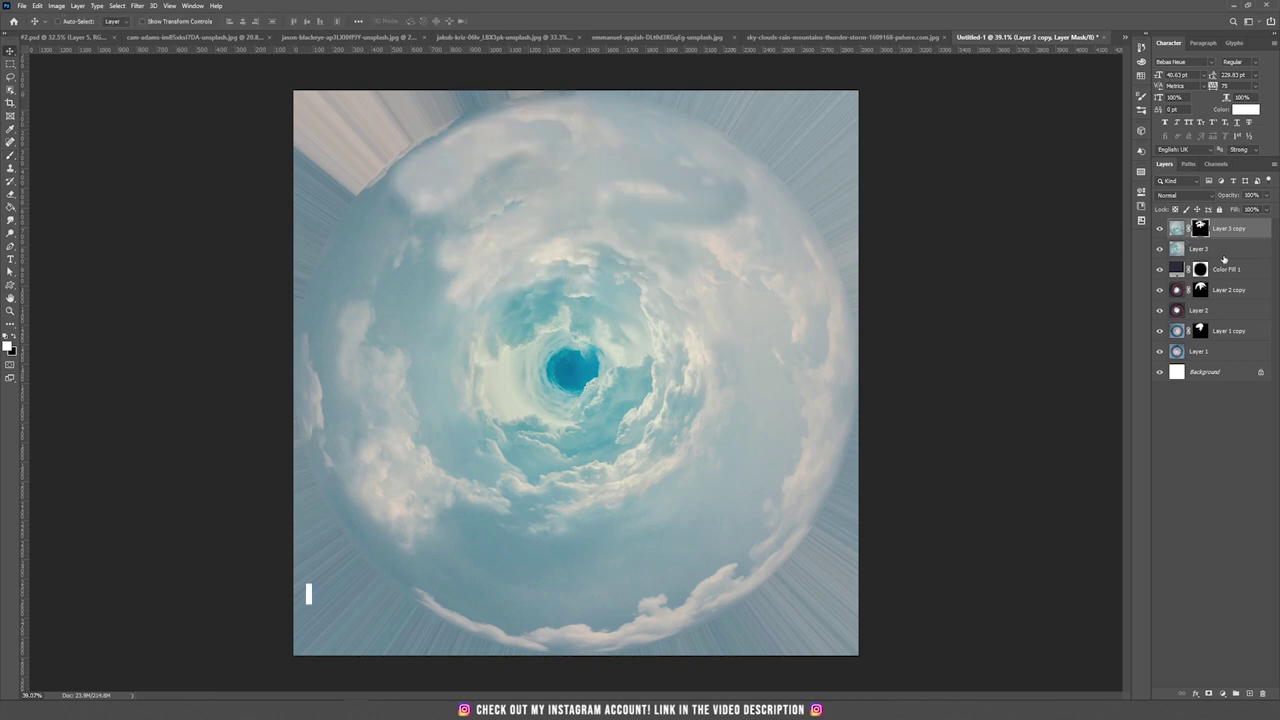
pyautogui.keyDown('ctrl'); pyautogui.click(1217, 252); pyautogui.keyUp('ctrl')
pyautogui.hotkey('ctrl', 't')
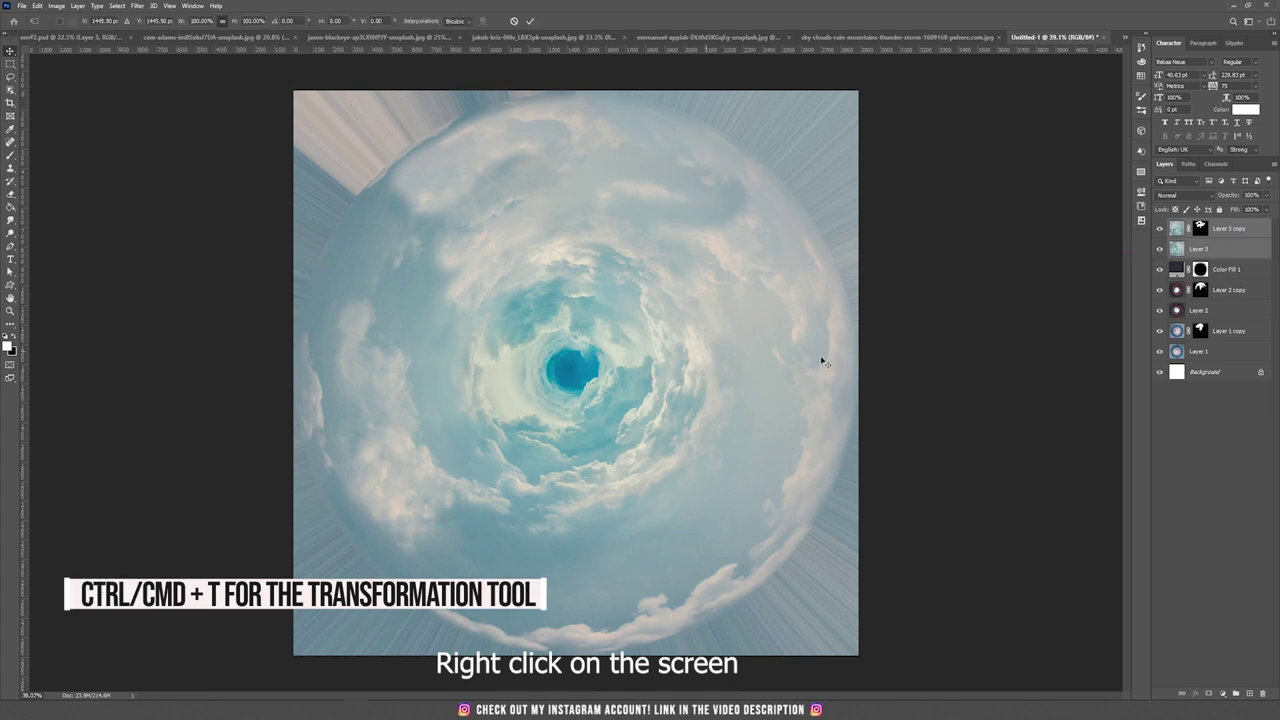
pyautogui.rightClick(777, 354)
pyautogui.click(815, 496)
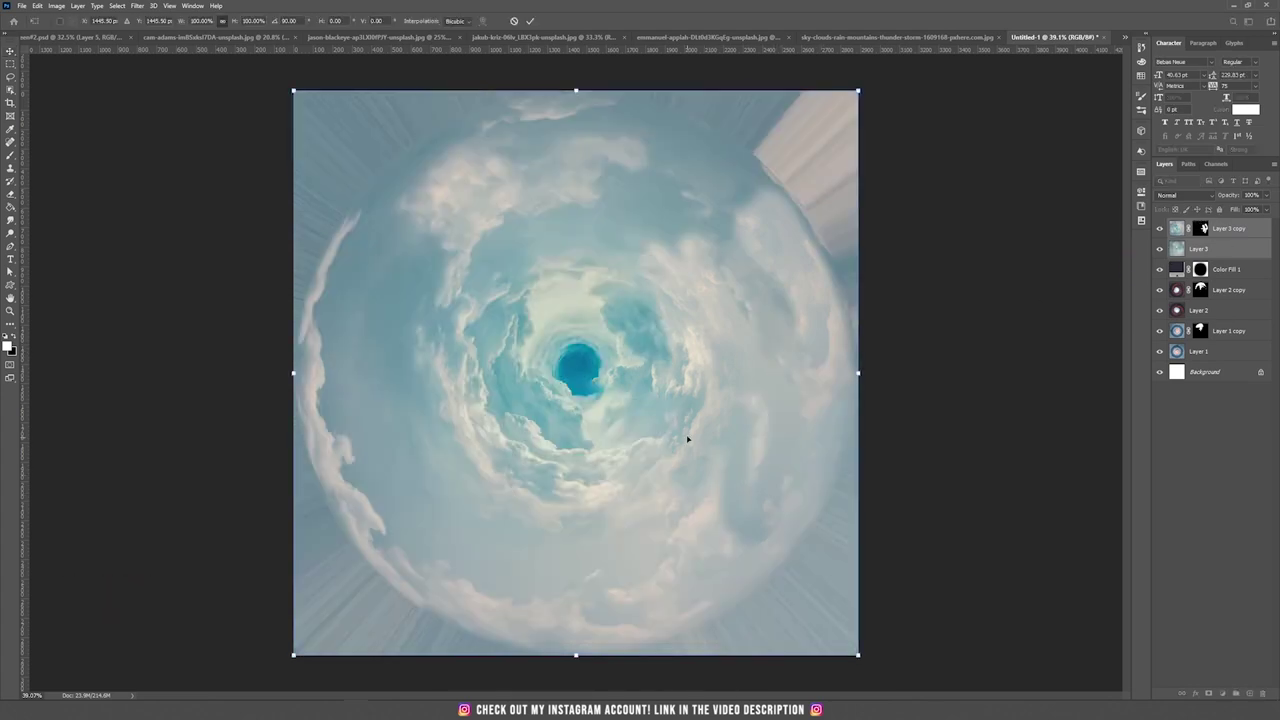
pyautogui.press('Return')
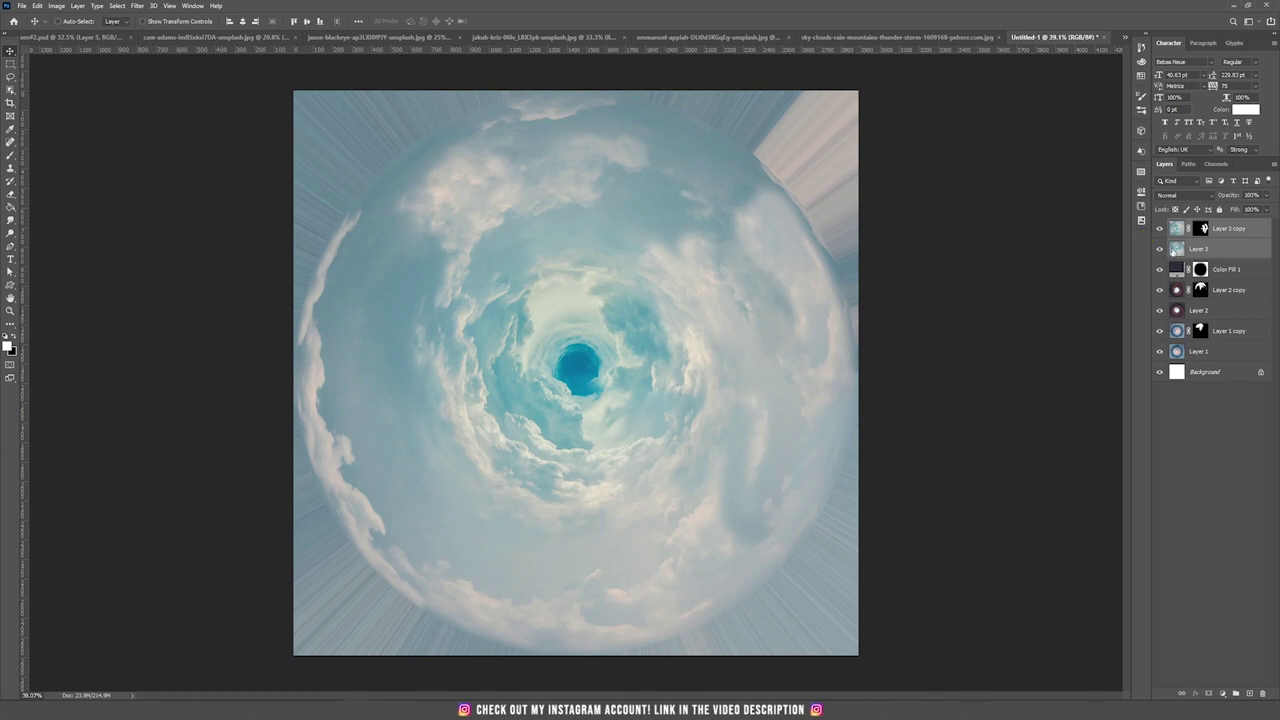
# Move Color Fill 1 to the top and set its colour to a pale grey-teal sampled from the clouds.
pyautogui.doubleClick(1230, 228)
pyautogui.moveTo(1243, 222); pyautogui.dragTo(1215, 226)
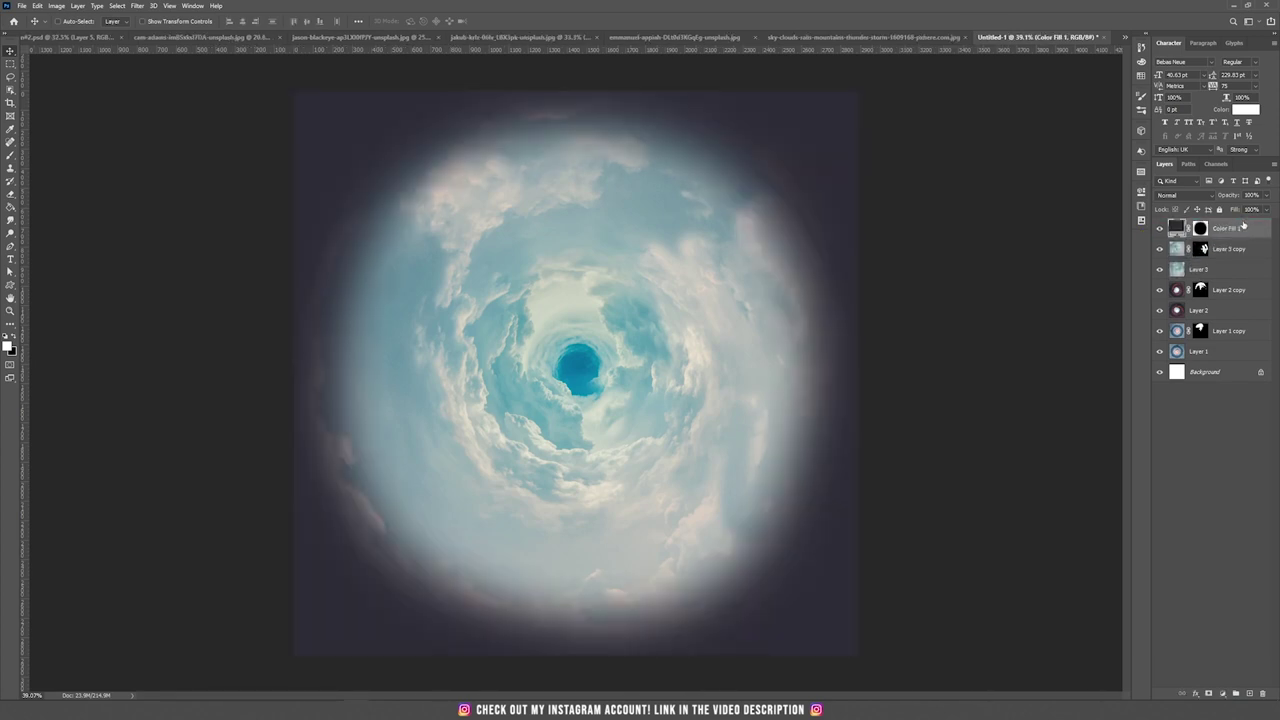
pyautogui.doubleClick(1176, 229)
pyautogui.moveTo(586, 294)
pyautogui.mouseDown()
pyautogui.moveTo(503, 323)
pyautogui.moveTo(429, 410)
pyautogui.moveTo(511, 411)
pyautogui.mouseUp()
pyautogui.moveTo(732, 481); pyautogui.dragTo(729, 490)
pyautogui.click(360, 186)
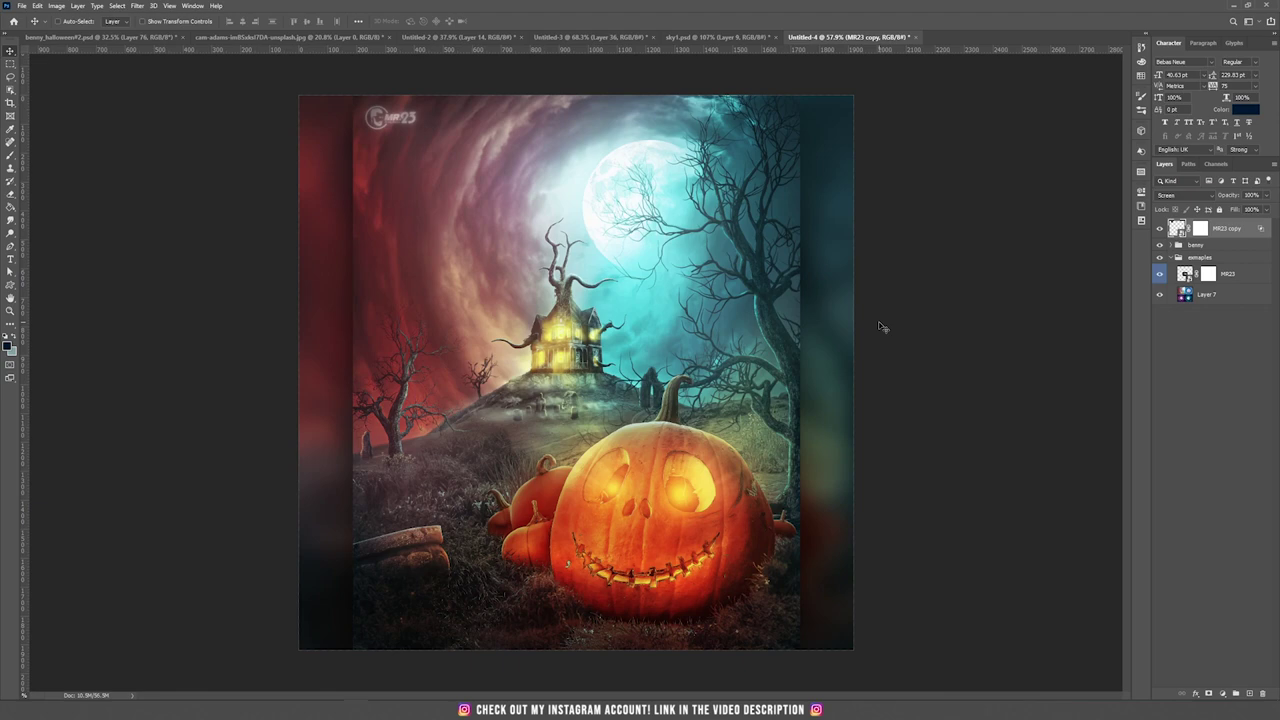
# Hide the panels and pan to show the top of the Halloween composite.
pyautogui.press('Tab')
pyautogui.scroll(4, 781, 348)
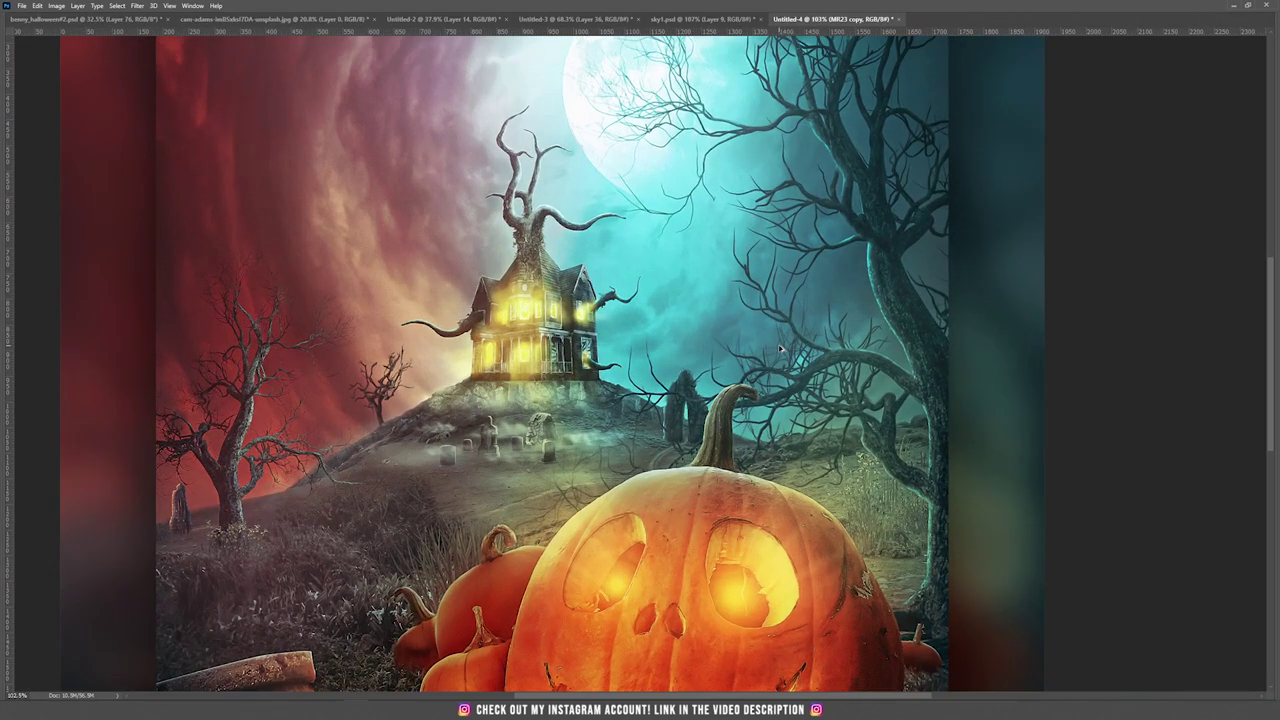
pyautogui.moveTo(492, 372); pyautogui.dragTo(519, 303)
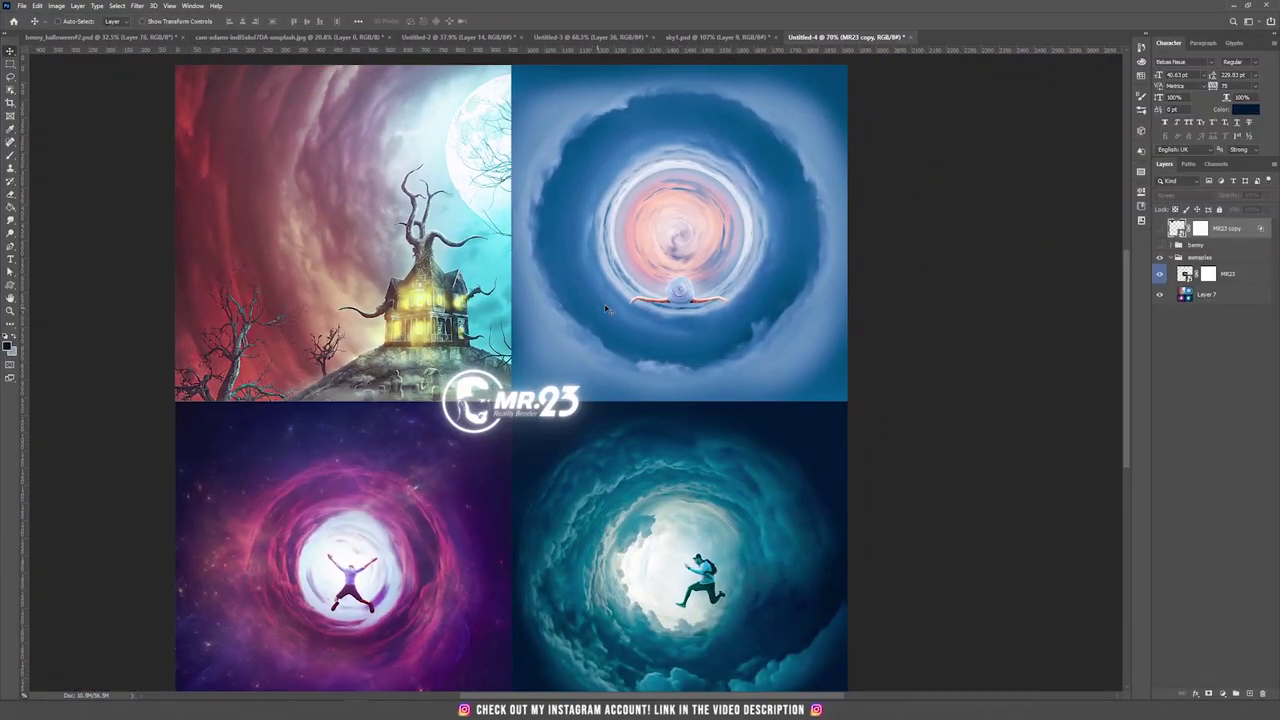
pyautogui.moveTo(605, 310); pyautogui.dragTo(637, 161)
pyautogui.moveTo(589, 488); pyautogui.dragTo(959, 244)
pyautogui.moveTo(739, 305); pyautogui.dragTo(610, 433)
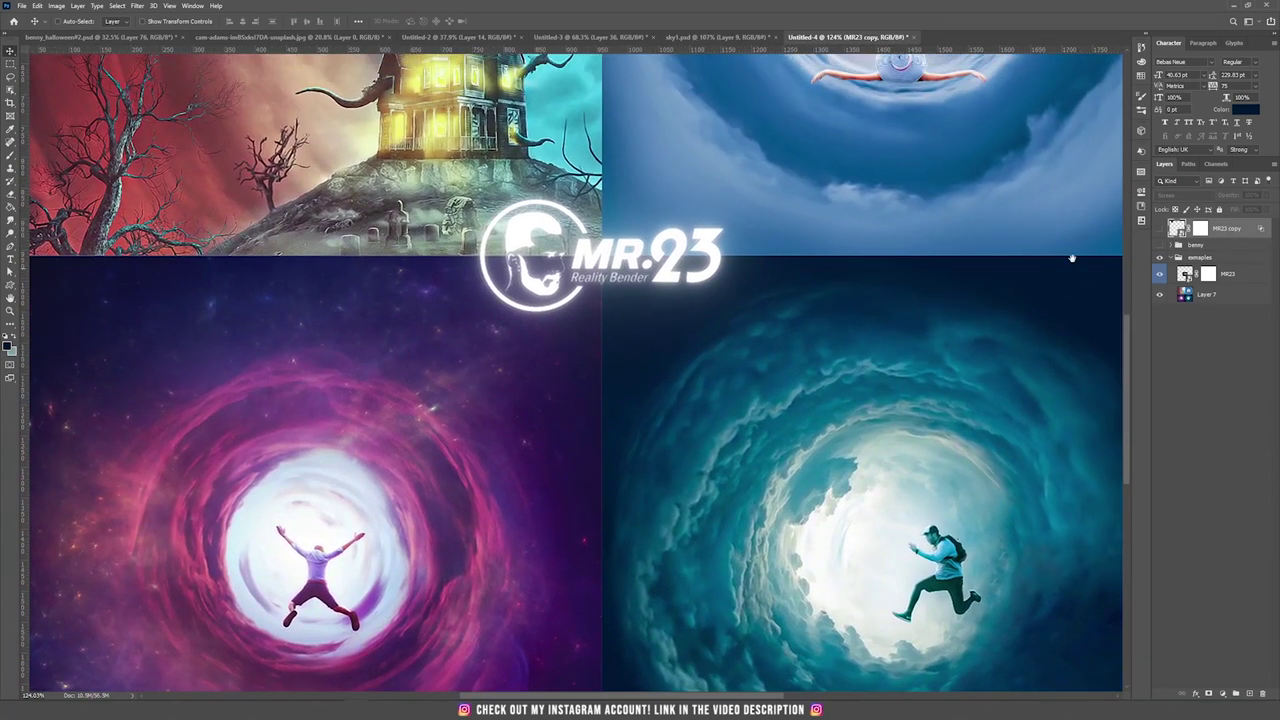
pyautogui.click(1187, 300)
pyautogui.hotkey('ctrl', '0')
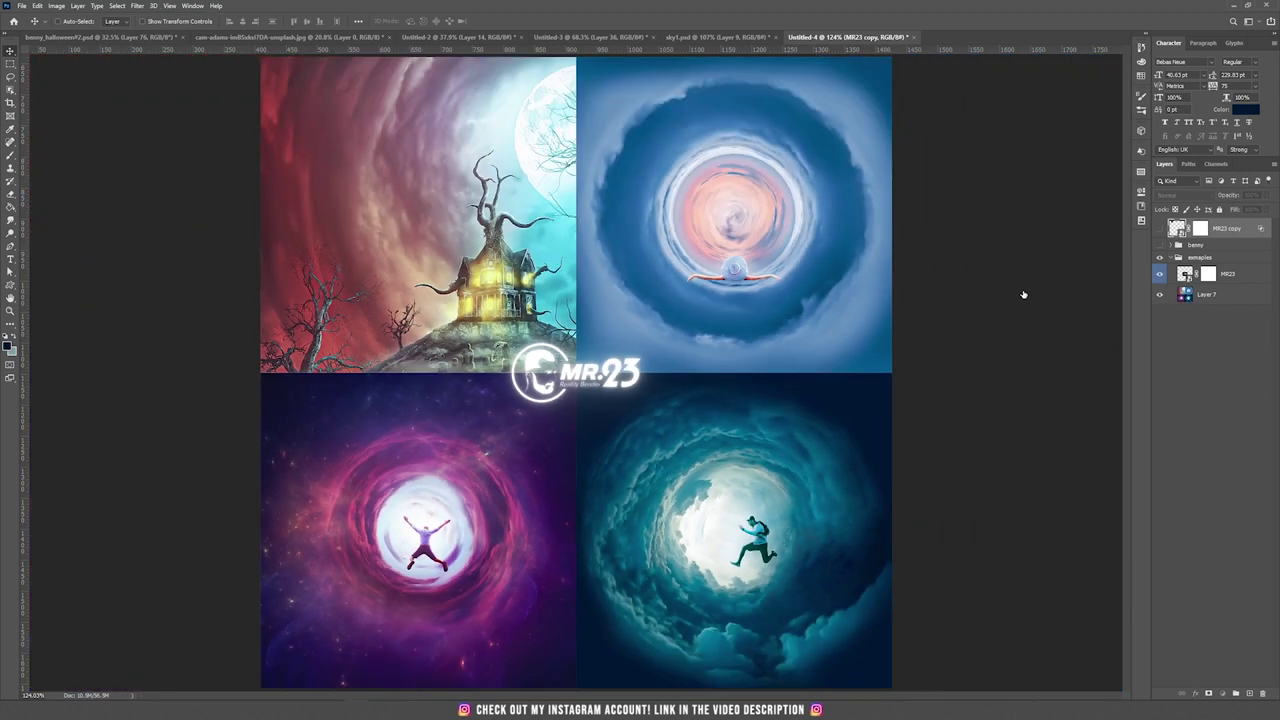